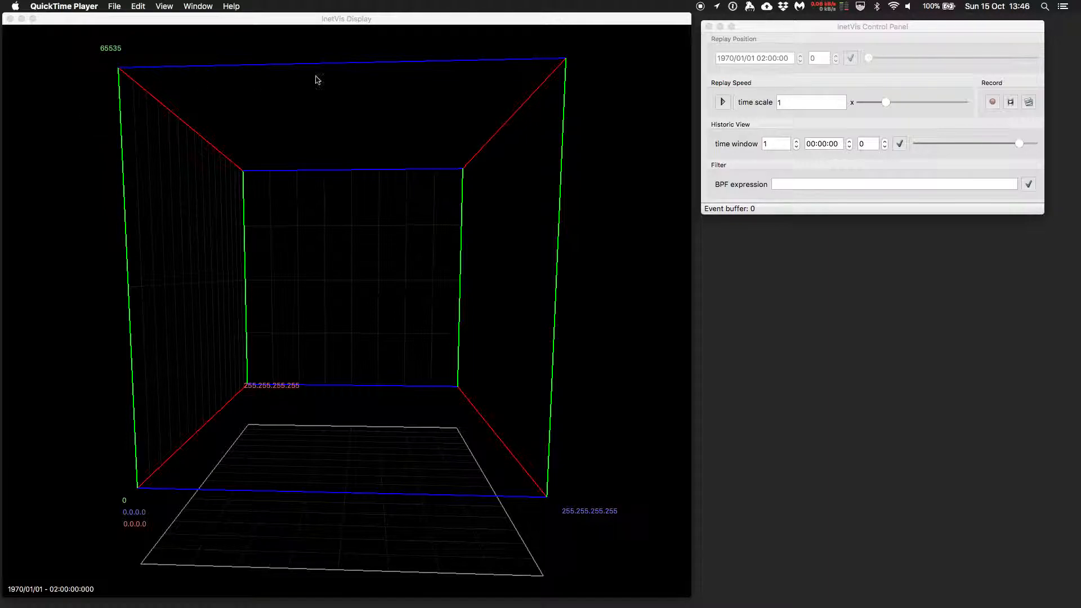
left_click(293, 24)
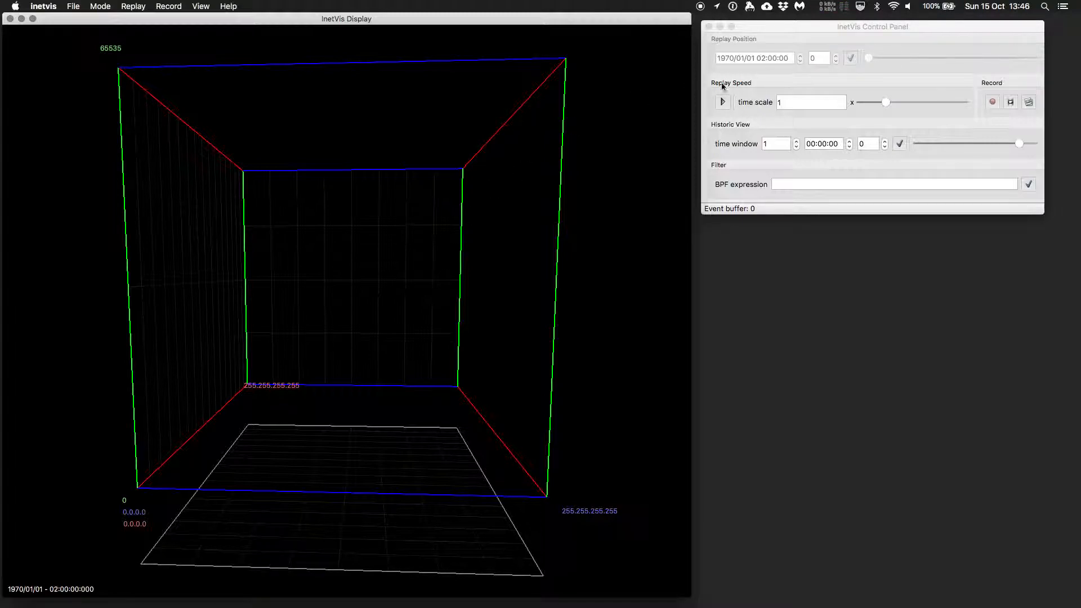
left_click_drag(840, 26, 854, 26)
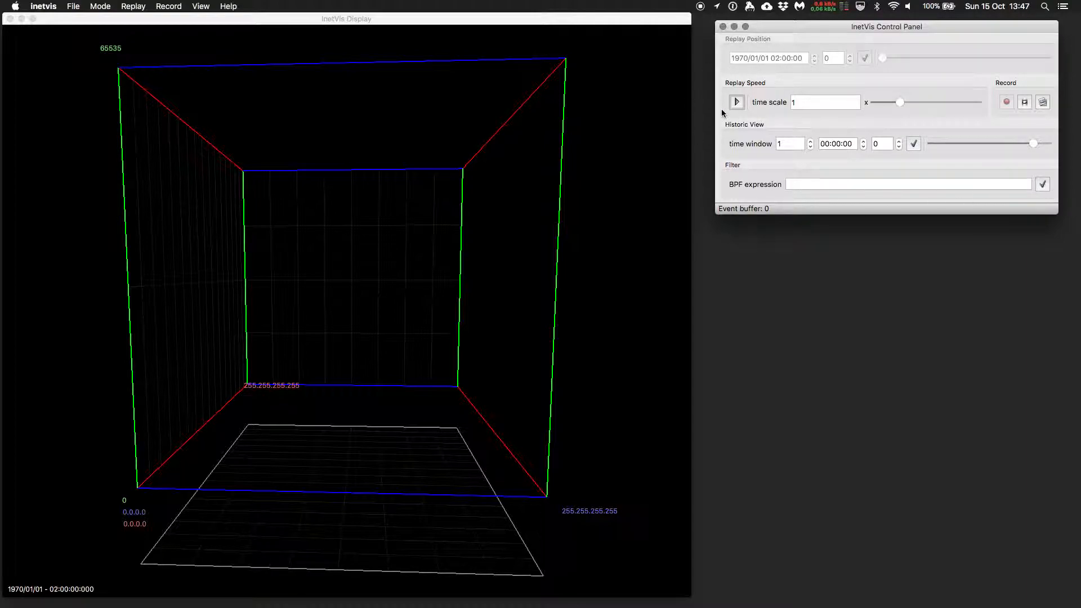
left_click_drag(321, 209, 318, 200)
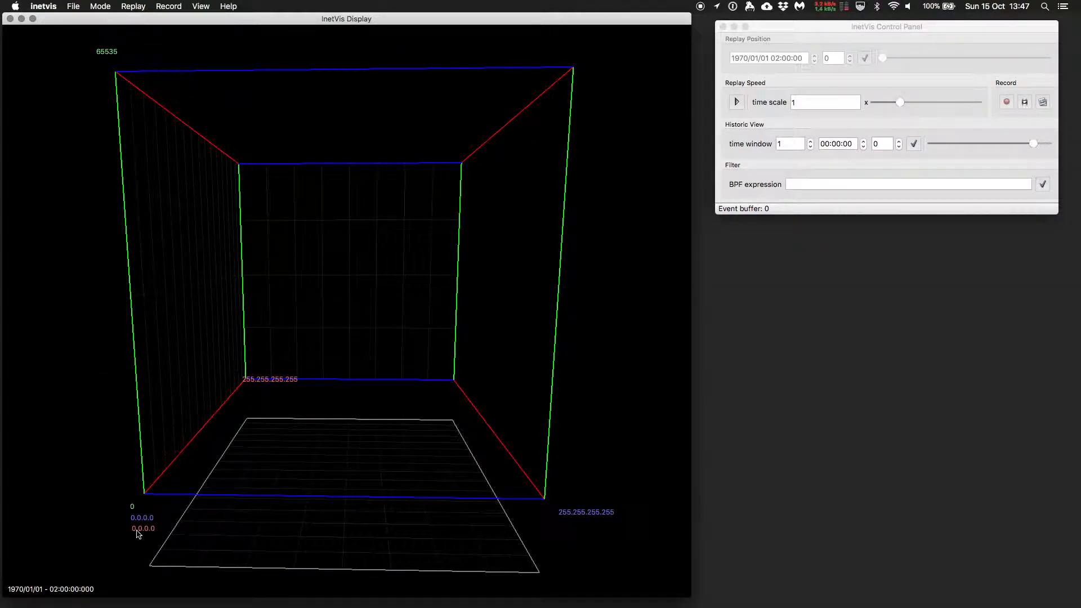
left_click_drag(169, 496, 160, 516)
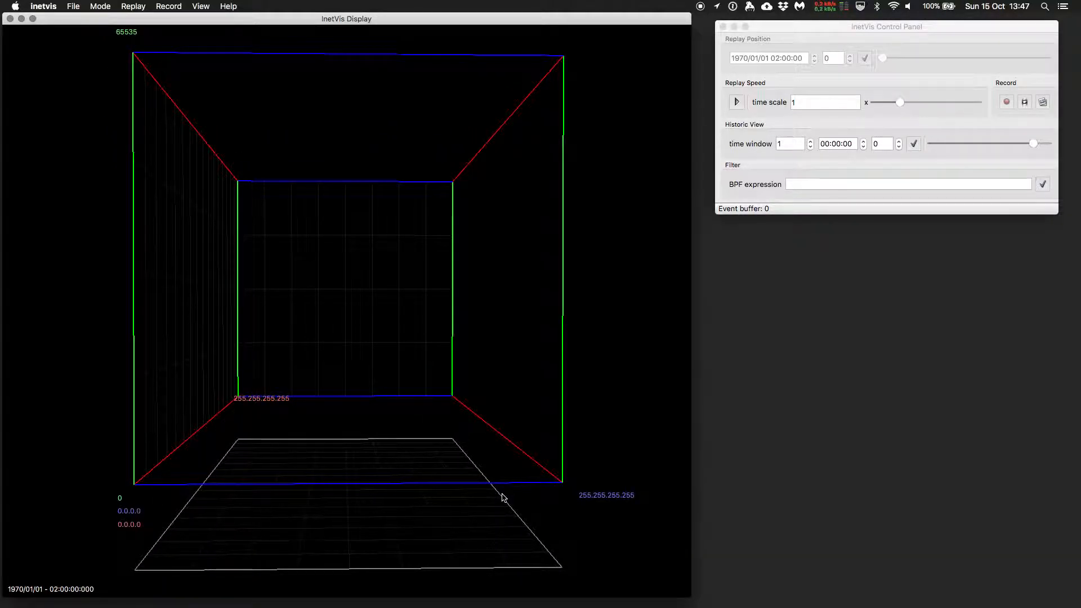
left_click_drag(105, 433, 140, 405)
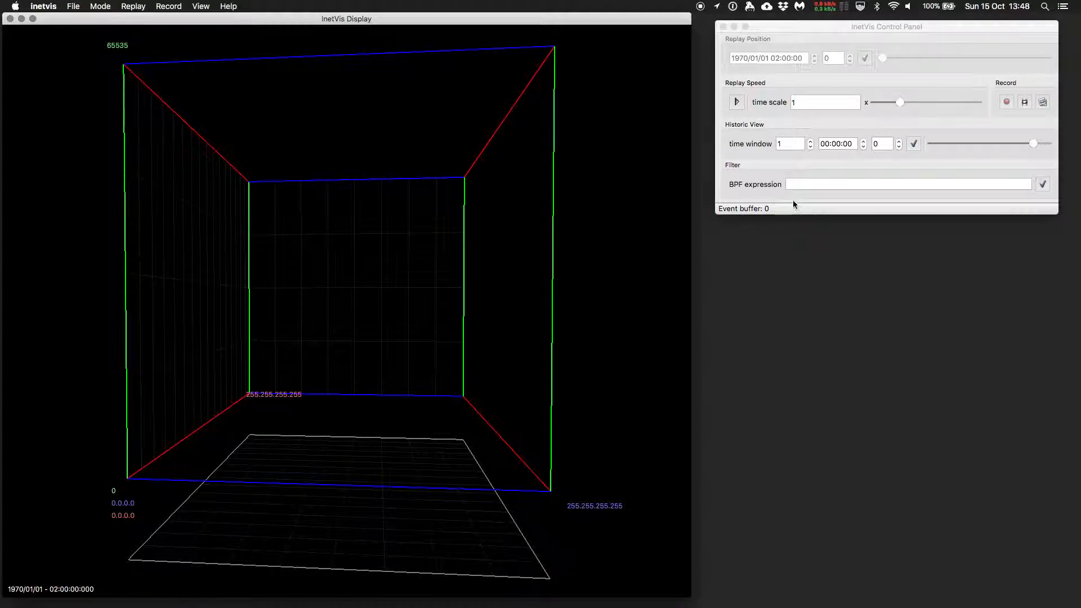
left_click(798, 28)
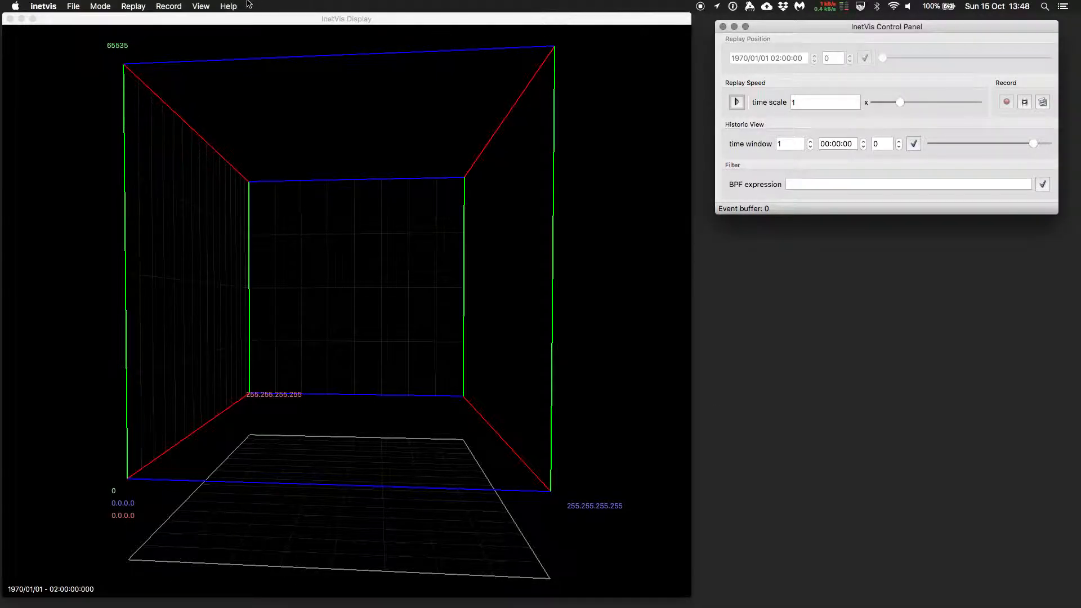
left_click(73, 6)
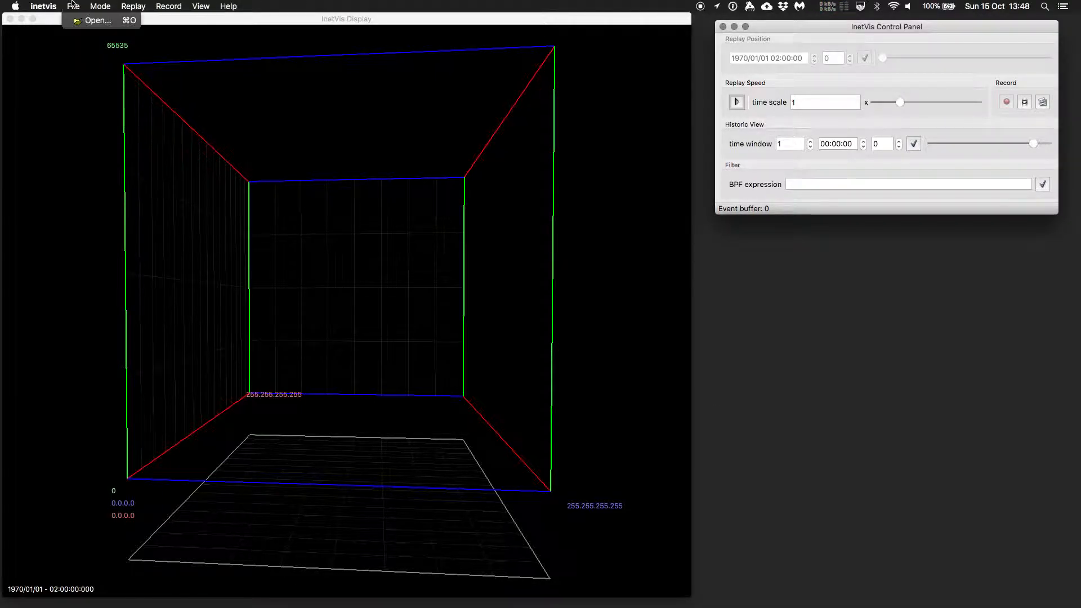
left_click(93, 20)
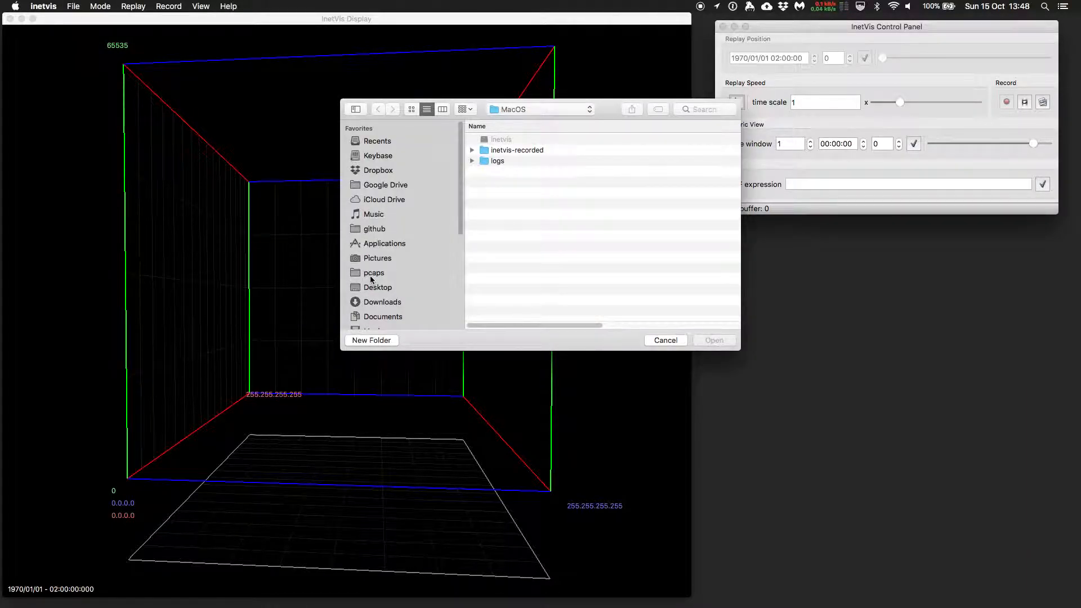
left_click(370, 276)
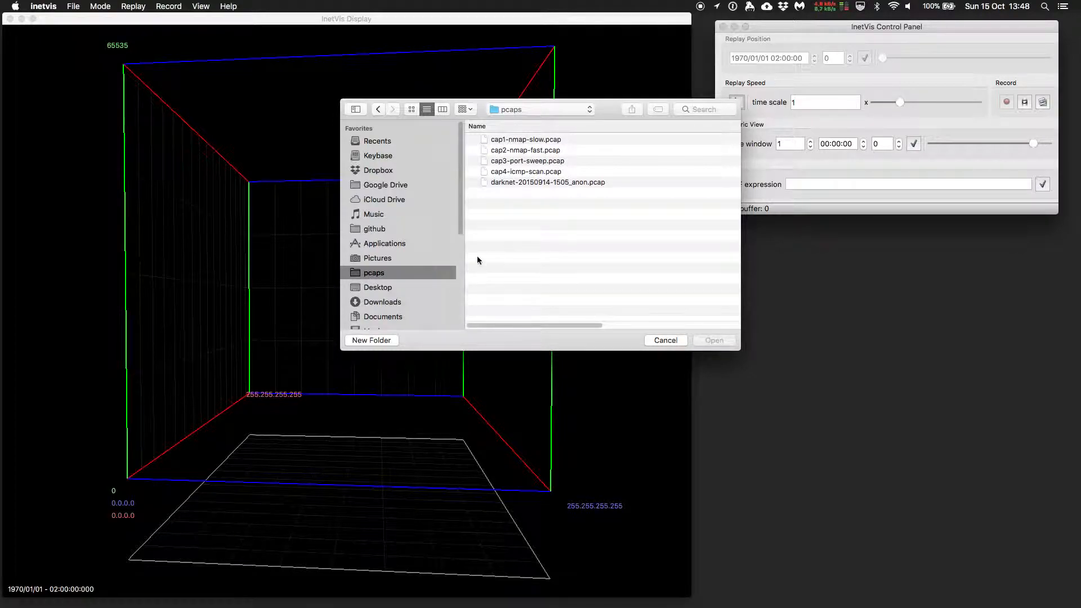
left_click(522, 182)
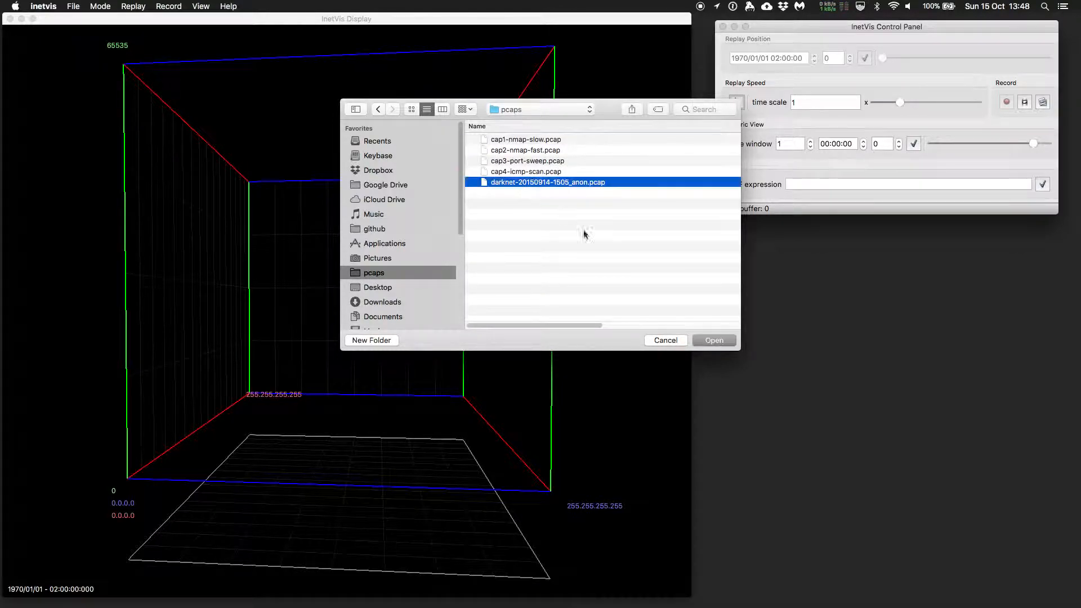
left_click(713, 340)
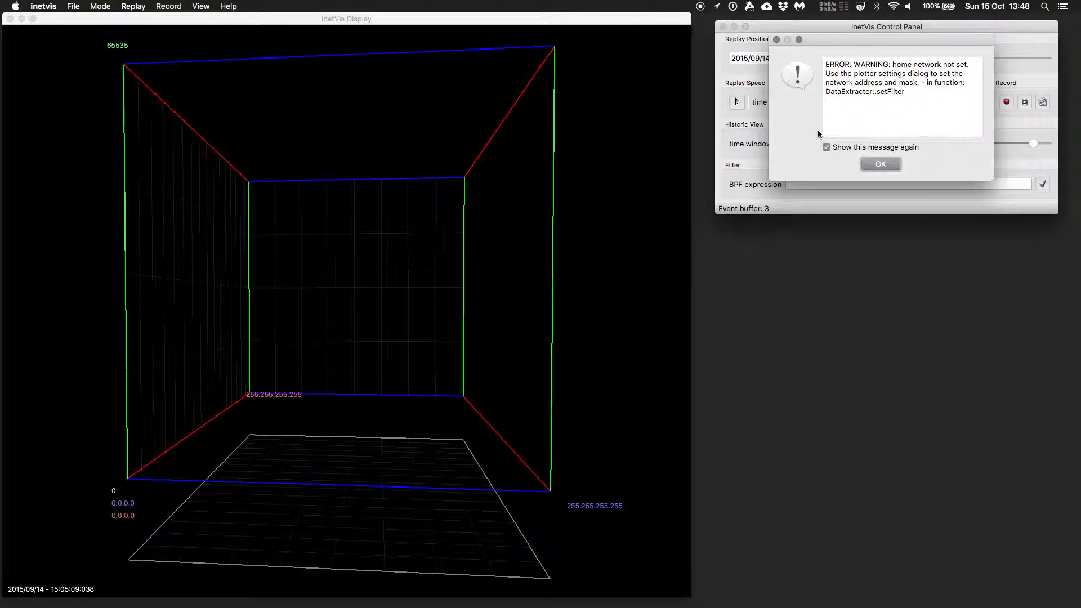
left_click(882, 163)
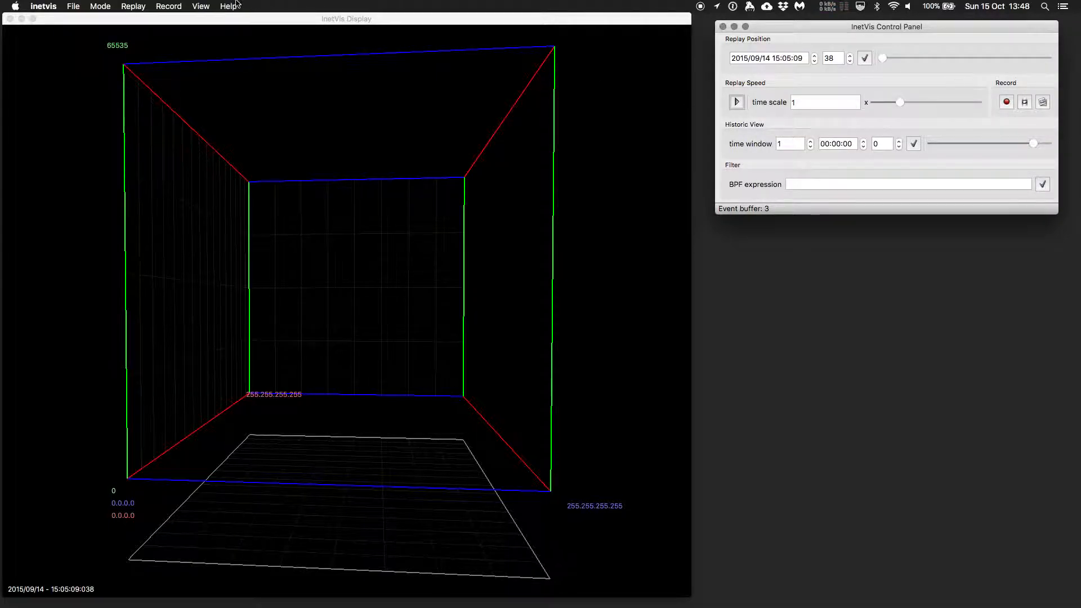
In the plotter settings, auto-guess the destination home network range and enable the bulge option for points
left_click(200, 5)
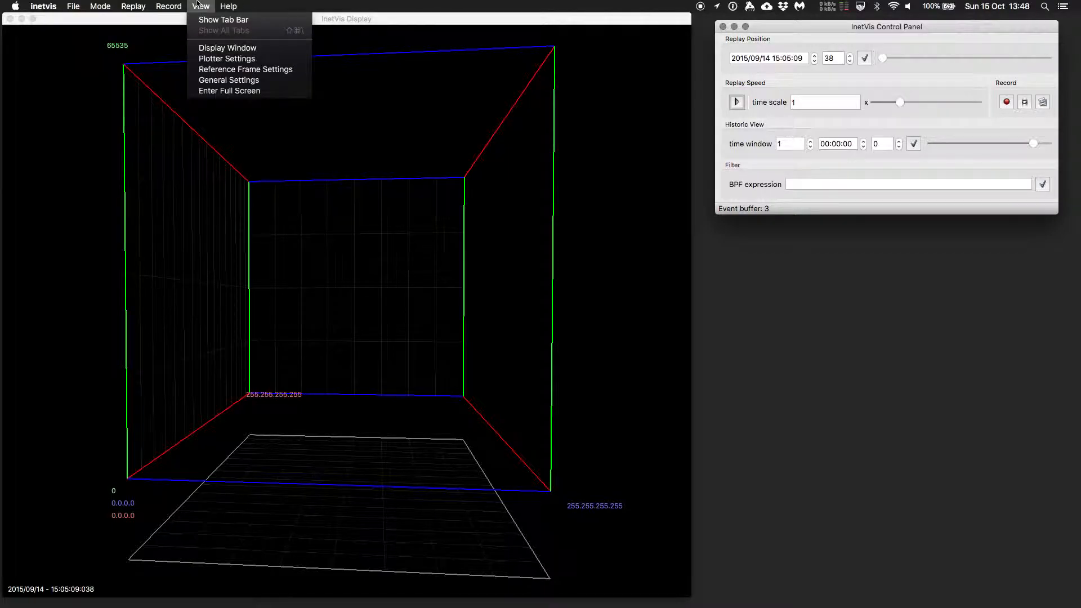
left_click(212, 62)
left_click_drag(501, 146, 841, 238)
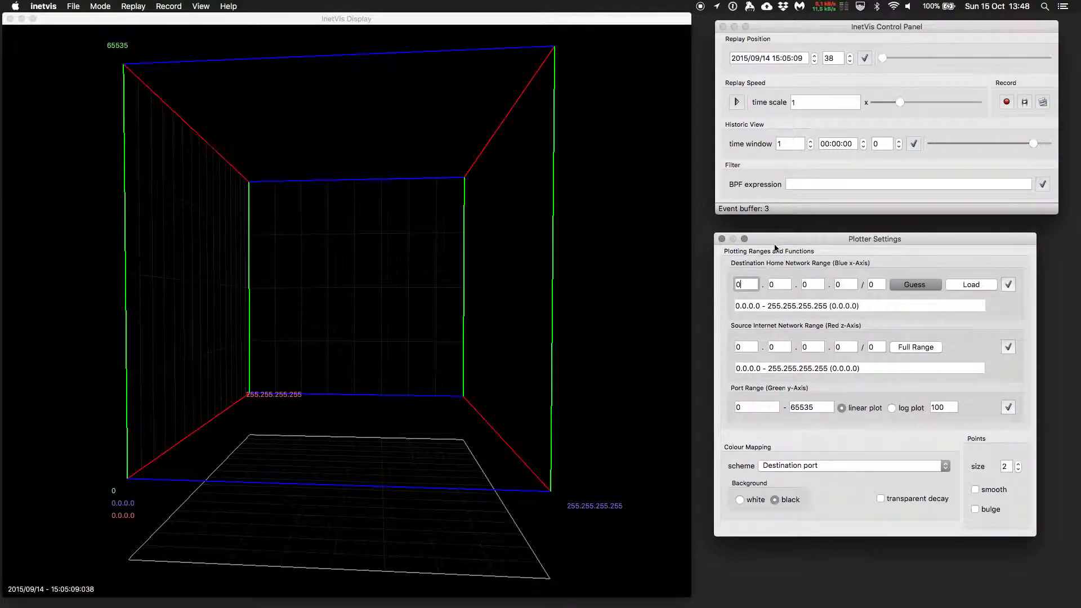
left_click(916, 285)
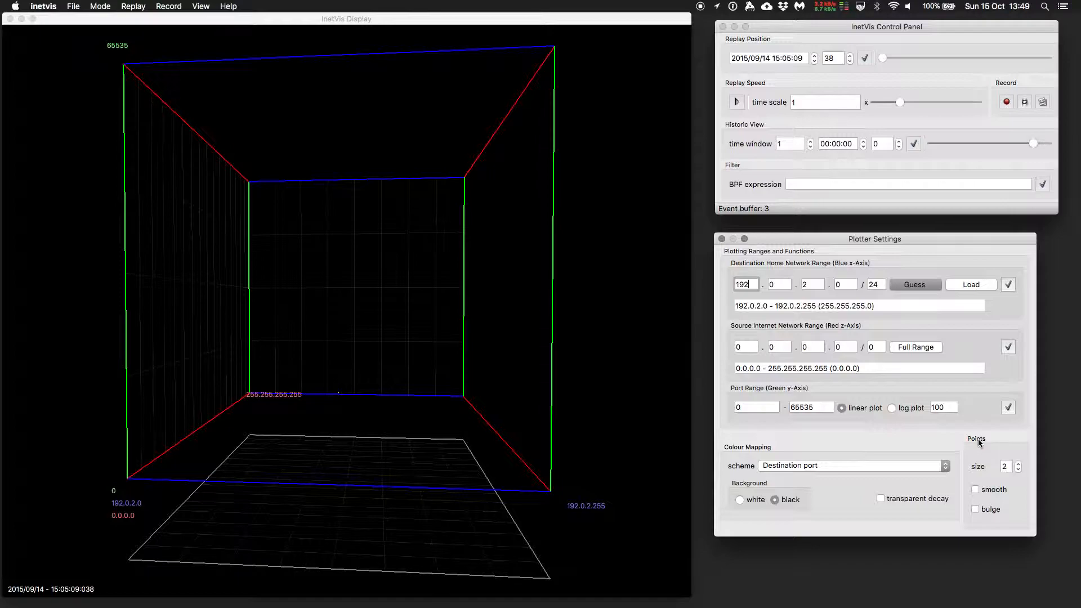
left_click(976, 510)
left_click(723, 239)
Start replaying the capture and set the replay time scale to 10
left_click(736, 102)
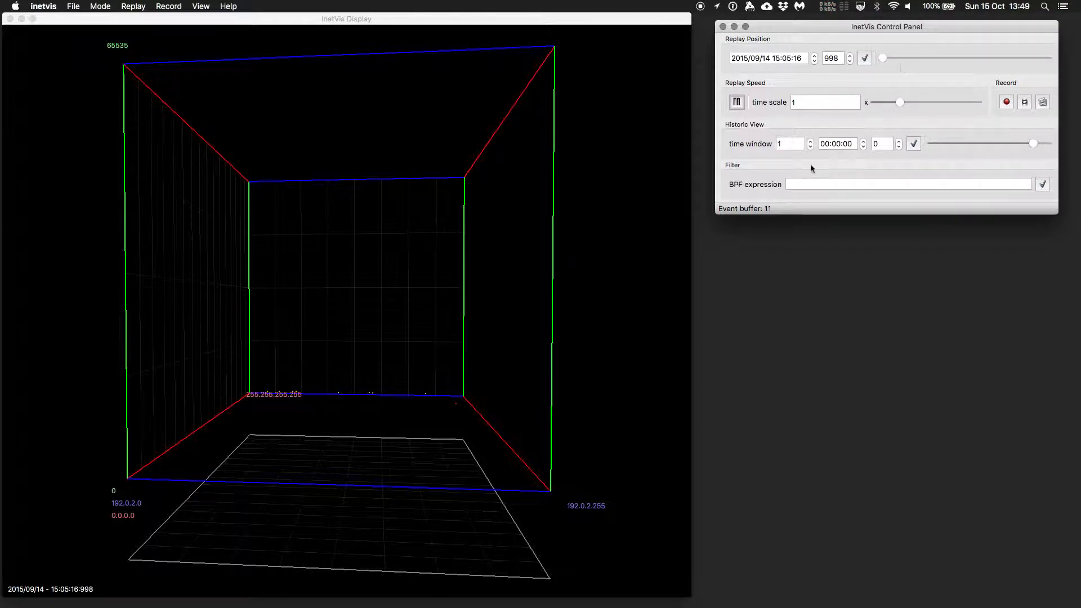
left_click(808, 102)
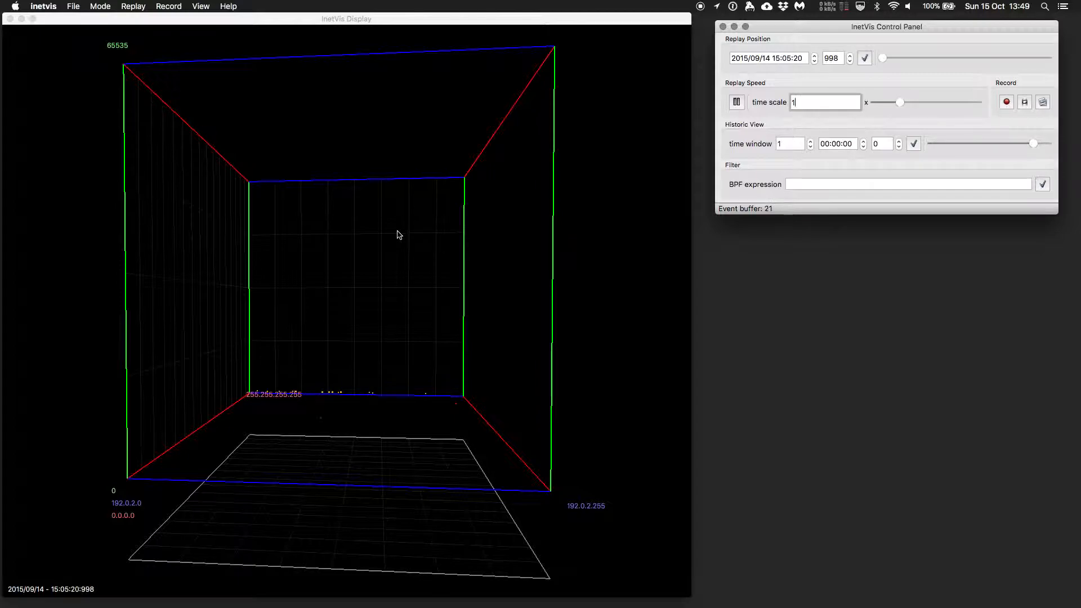
left_click(308, 269)
mouse_move(308, 269)
left_mouse_down()
mouse_move(331, 263)
mouse_move(299, 289)
mouse_move(326, 260)
left_mouse_up()
mouse_move(249, 399)
left_mouse_down()
mouse_move(259, 367)
mouse_move(235, 425)
mouse_move(261, 366)
mouse_move(251, 369)
mouse_move(264, 365)
mouse_move(265, 429)
mouse_move(251, 384)
left_mouse_up()
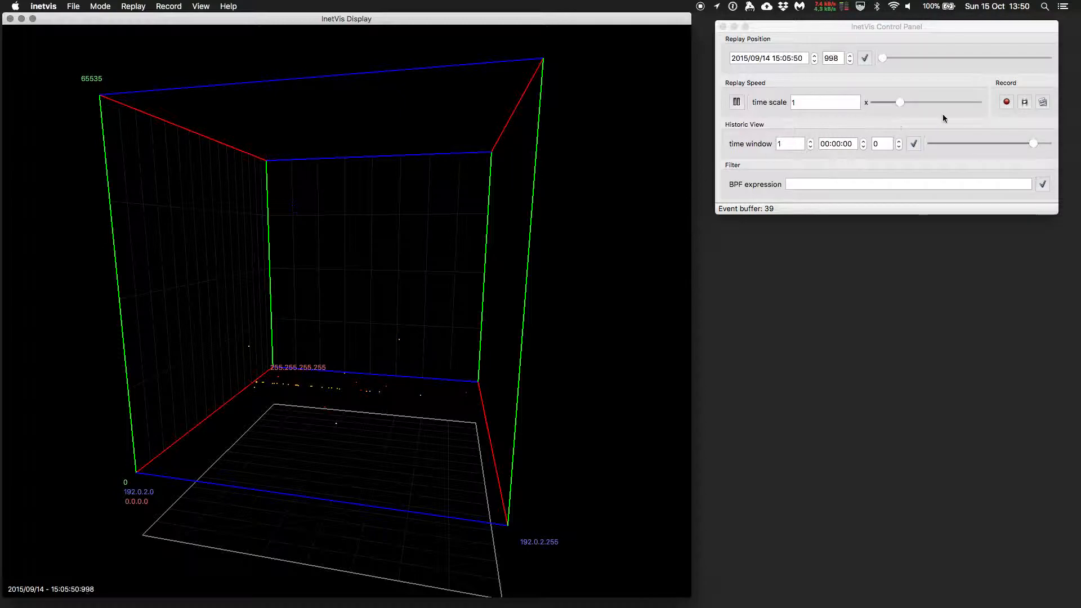
left_click(913, 30)
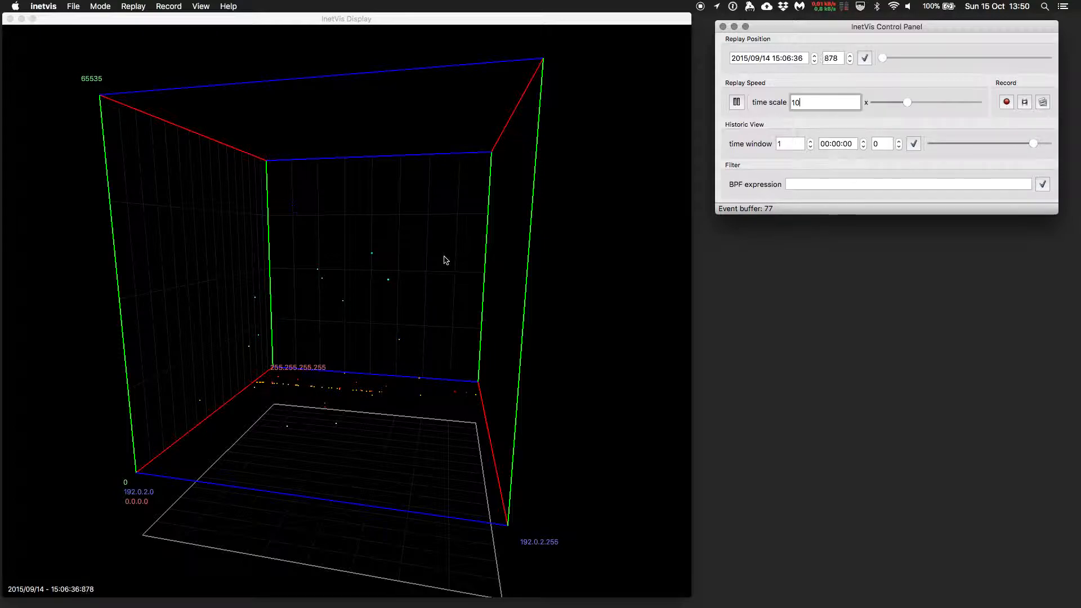
Increase the replay time scale to 100
left_click_drag(383, 261, 311, 285)
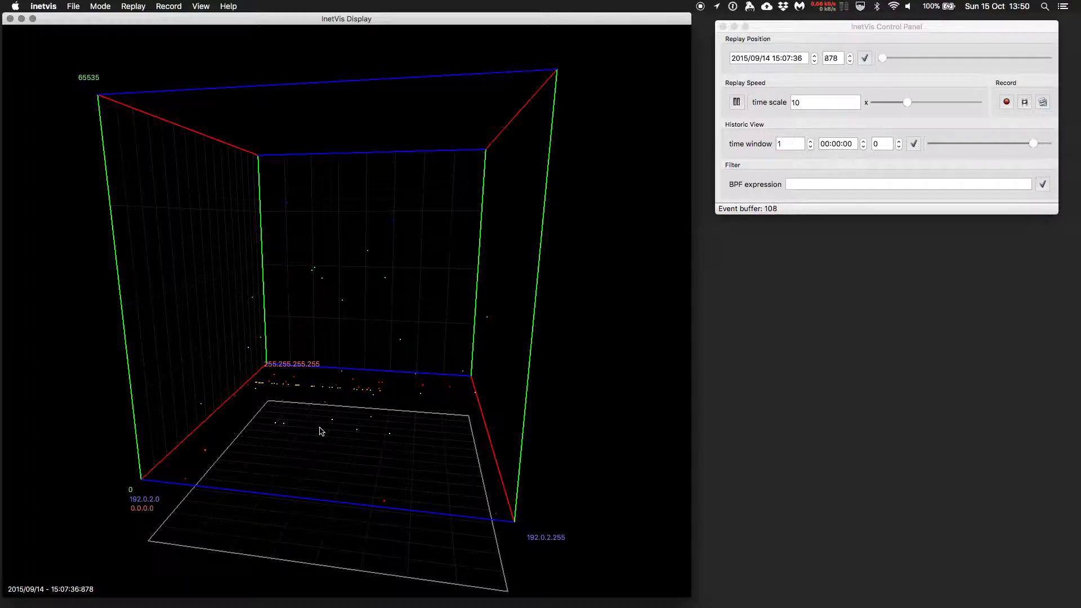
left_click(830, 102)
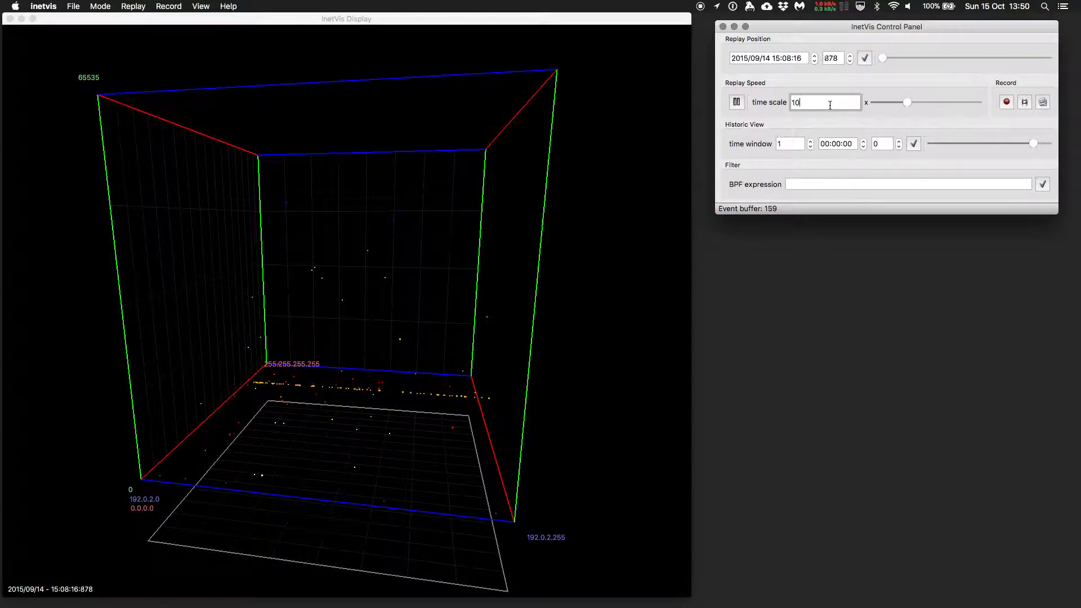
mouse_move(346, 279)
left_mouse_down()
mouse_move(367, 294)
mouse_move(338, 273)
left_mouse_up()
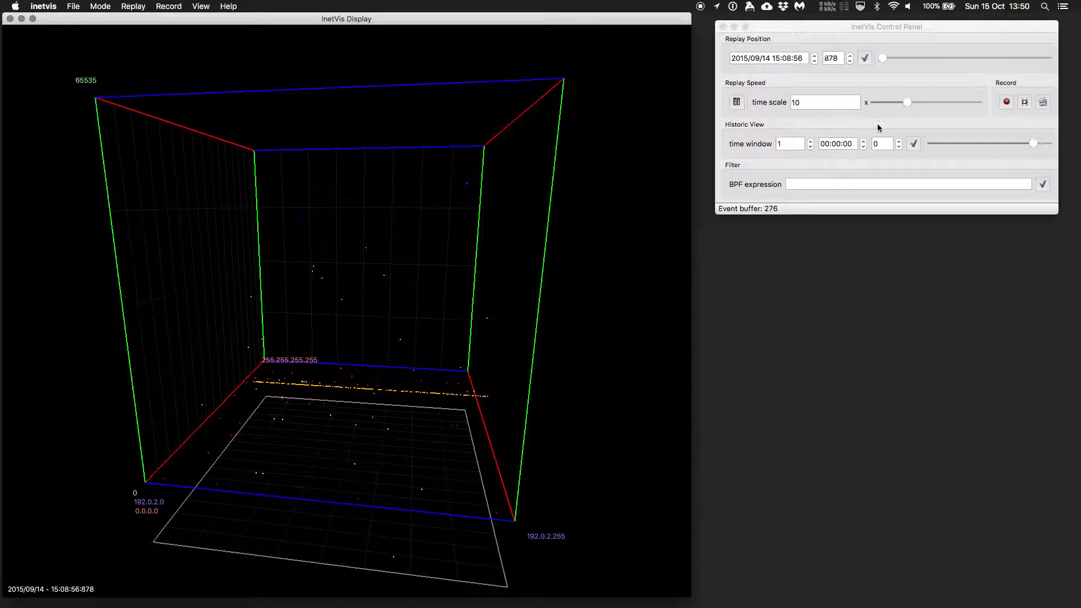
left_click(827, 103)
type("0")
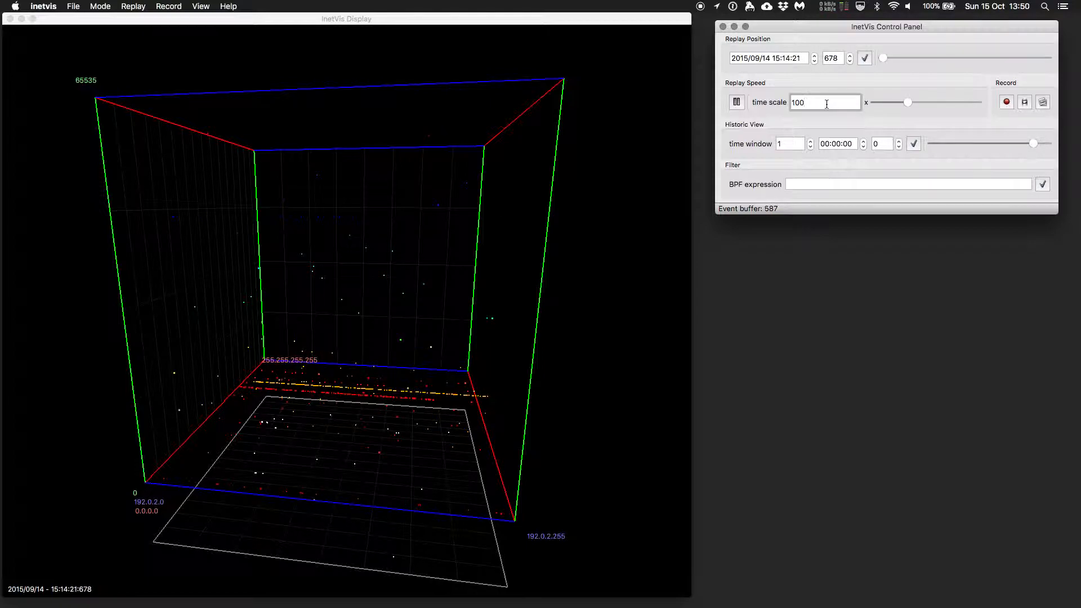
Orbit and zoom around the 3D plot to examine the replayed traffic patterns
left_click_drag(232, 308, 221, 333)
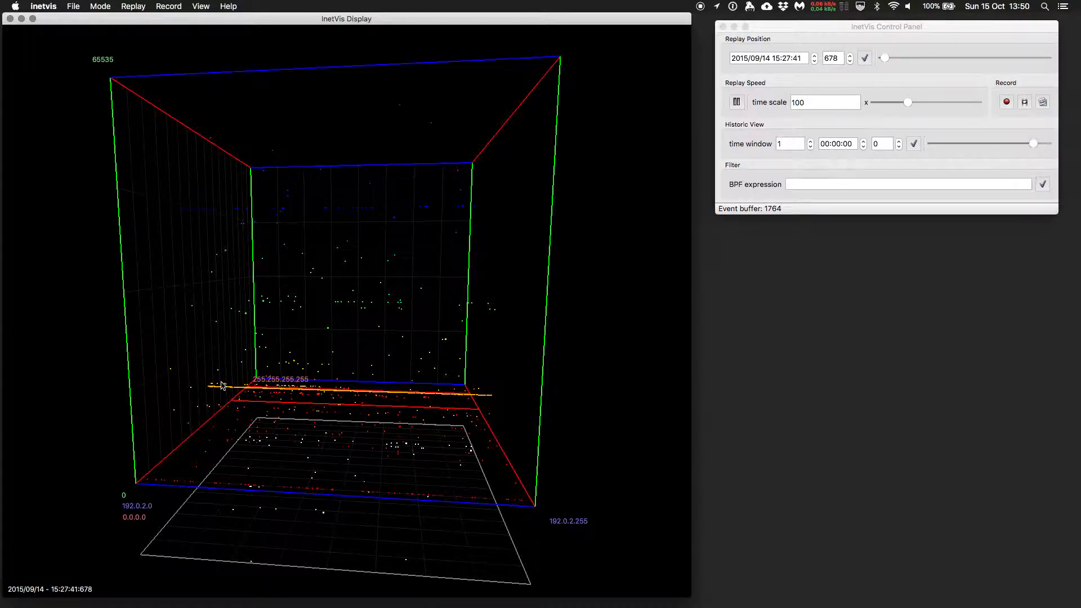
left_click_drag(384, 331, 340, 452)
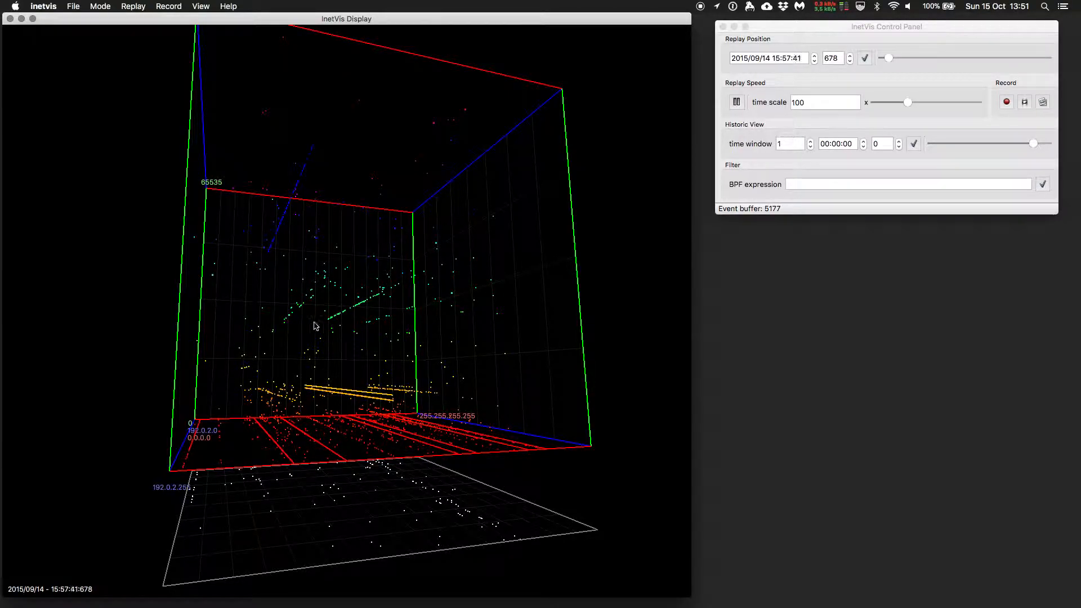
left_click_drag(270, 244, 51, 245)
left_click_drag(242, 170, 157, 120)
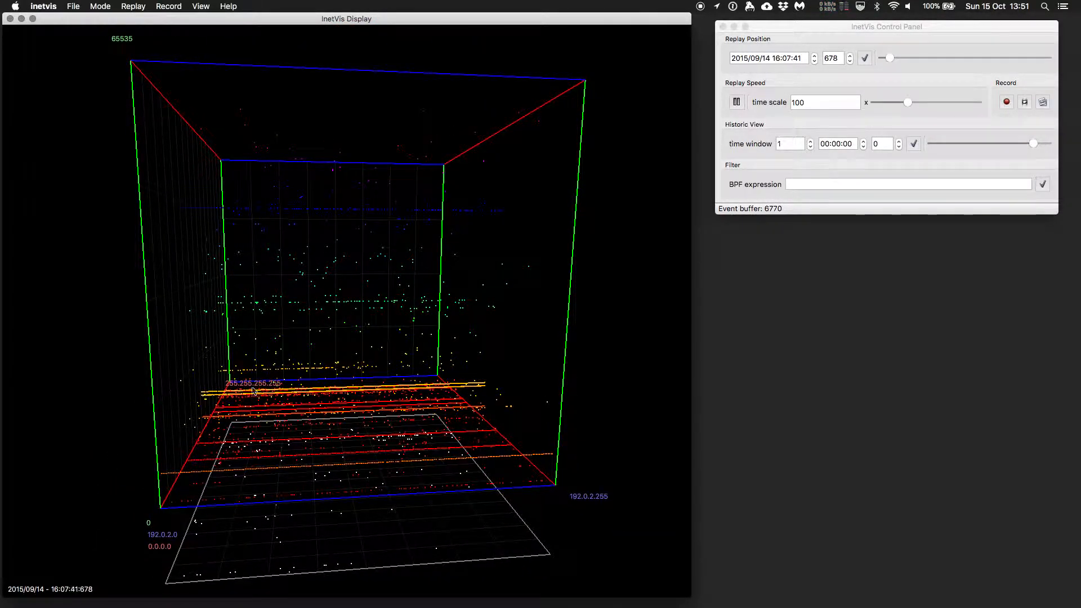
left_click_drag(200, 210, 298, 357)
scroll(333, 526, "down", 3)
scroll(333, 527, "up", 8)
scroll(332, 525, "up", 3)
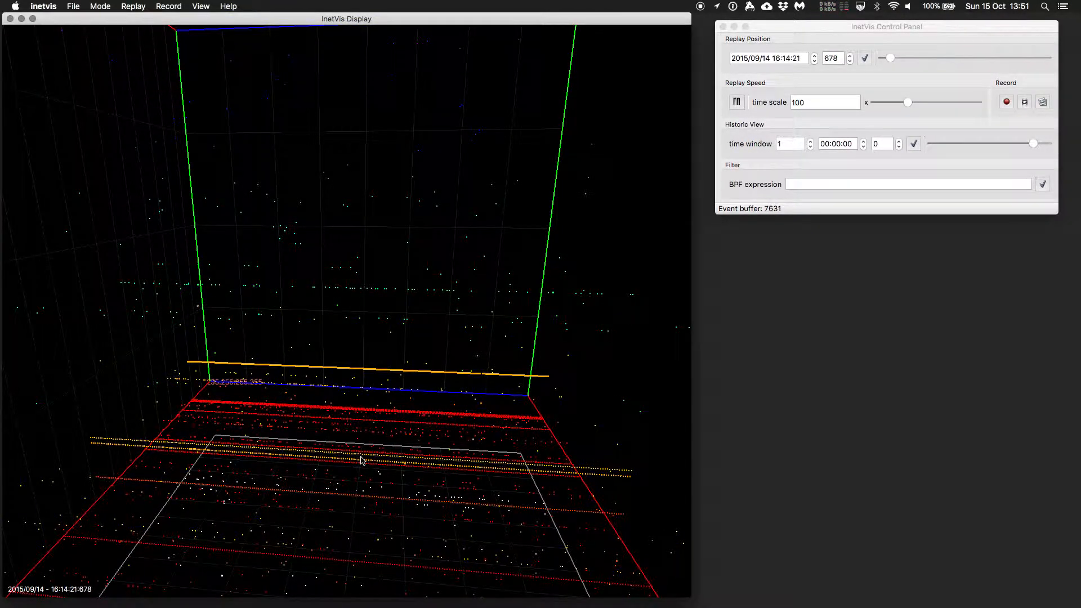
scroll(362, 459, "up", 2)
scroll(382, 468, "down", 8)
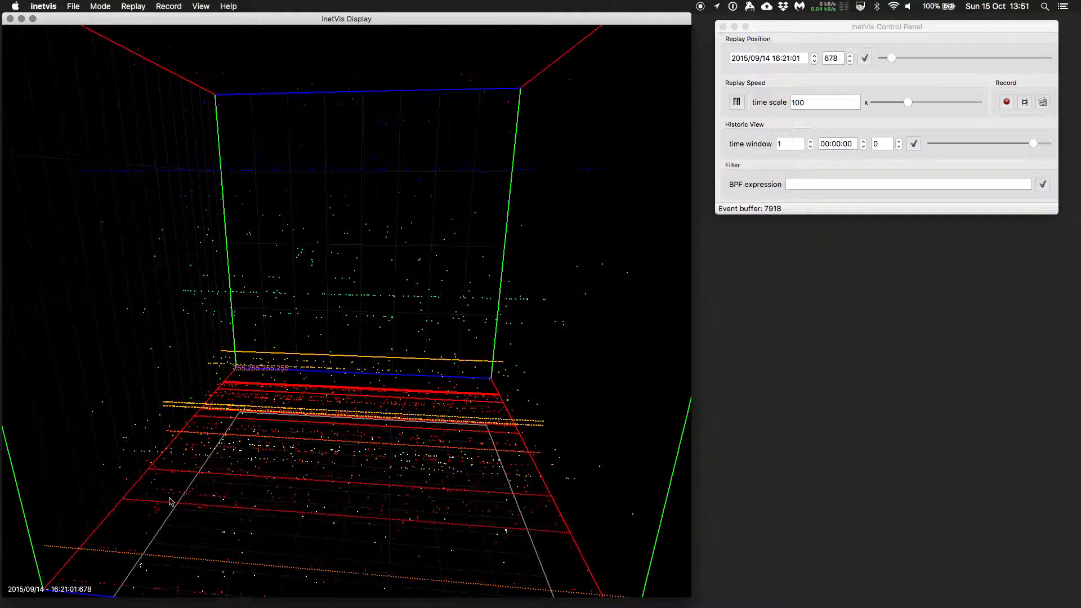
scroll(355, 527, "down", 3)
scroll(355, 526, "down", 2)
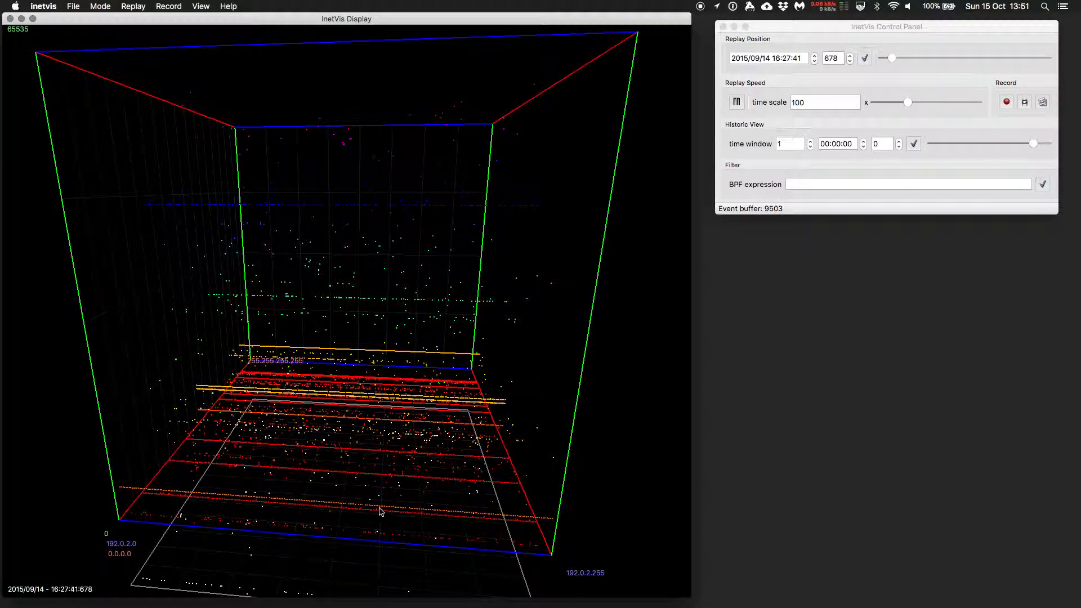
scroll(374, 483, "up", 4)
scroll(377, 466, "down", 3)
left_click_drag(379, 340, 374, 377)
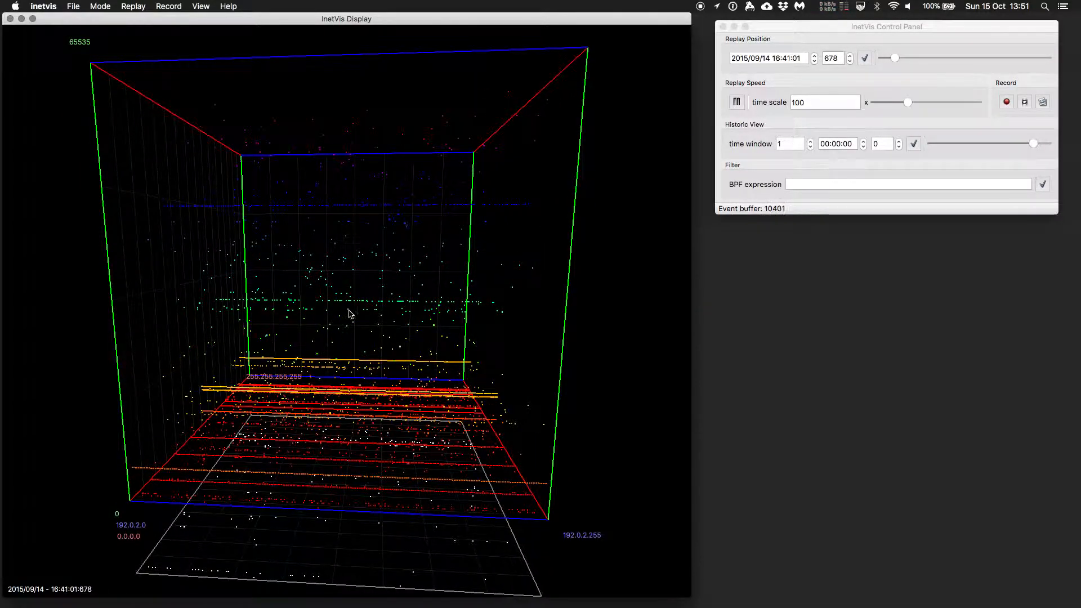
mouse_move(321, 356)
left_mouse_down()
mouse_move(335, 357)
mouse_move(309, 362)
mouse_move(329, 368)
mouse_move(332, 354)
left_mouse_up()
scroll(333, 355, "down", 1)
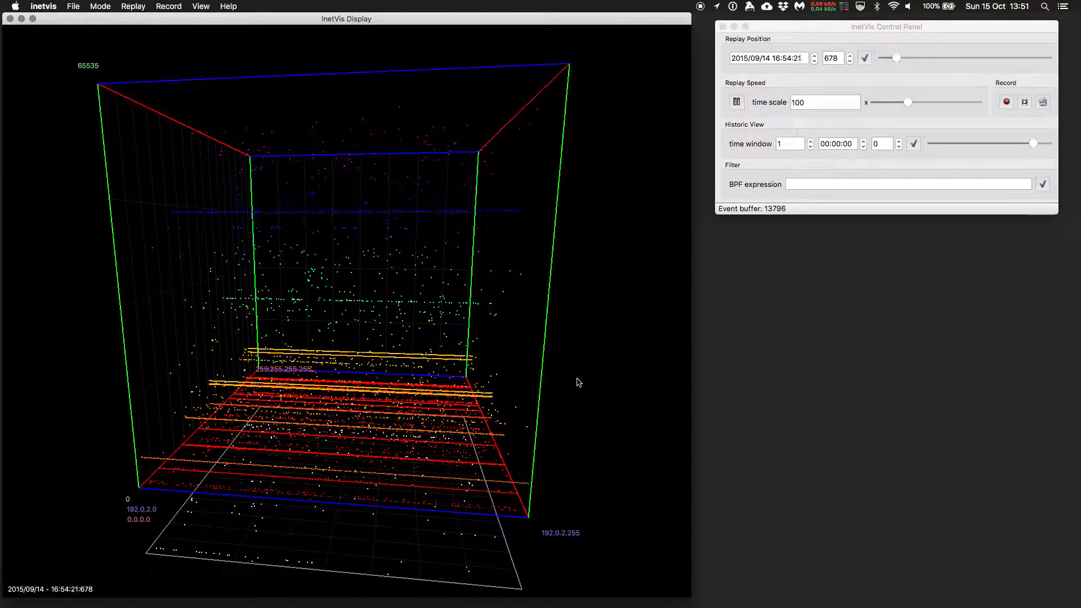
Shorten the historic view time window to 01:00:00 using its slider
left_click(829, 104)
left_click(786, 146)
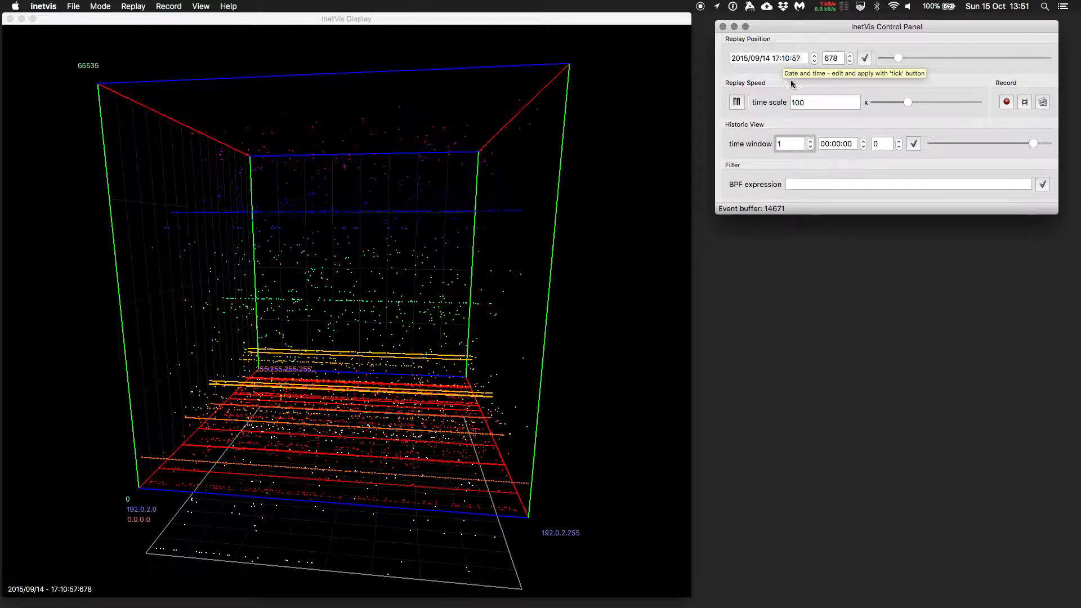
left_click(1033, 144)
left_click_drag(1034, 146, 1027, 147)
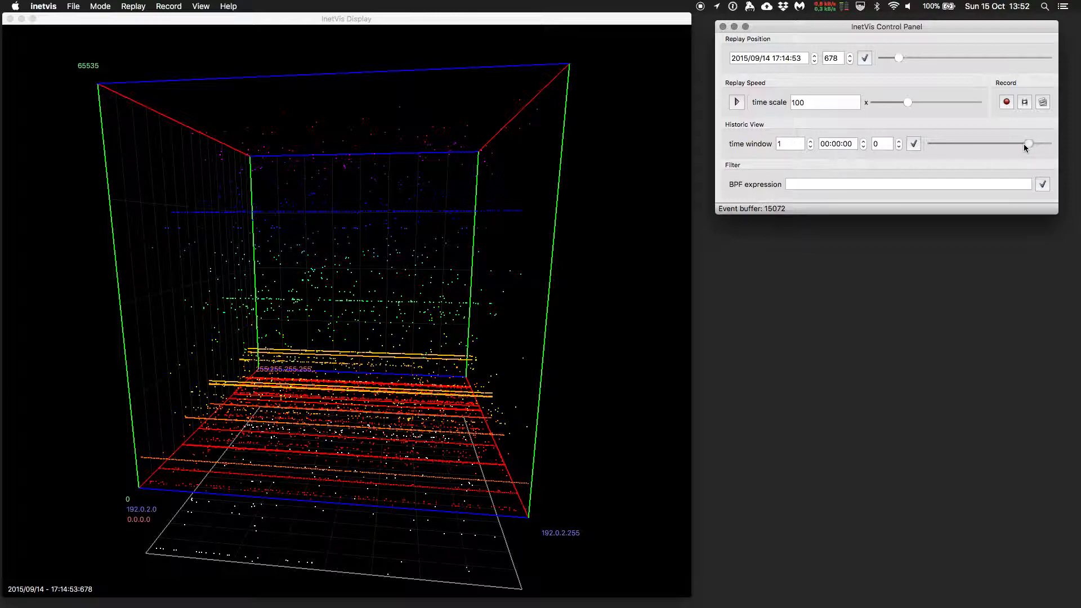
left_click_drag(1024, 144, 1010, 144)
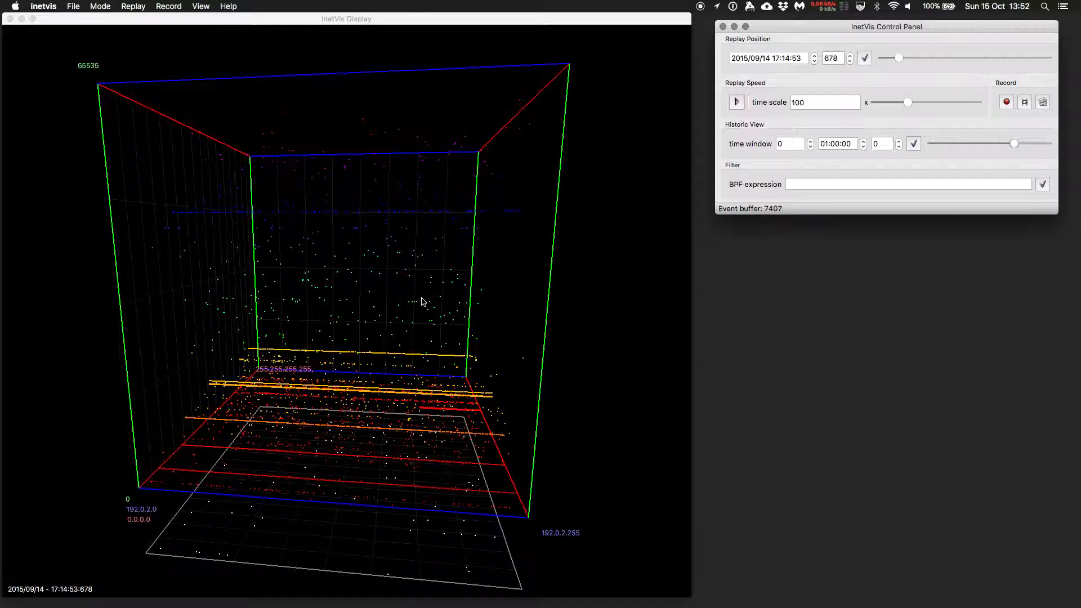
Widen the historic view time window to 1 day using its slider
left_click(823, 145)
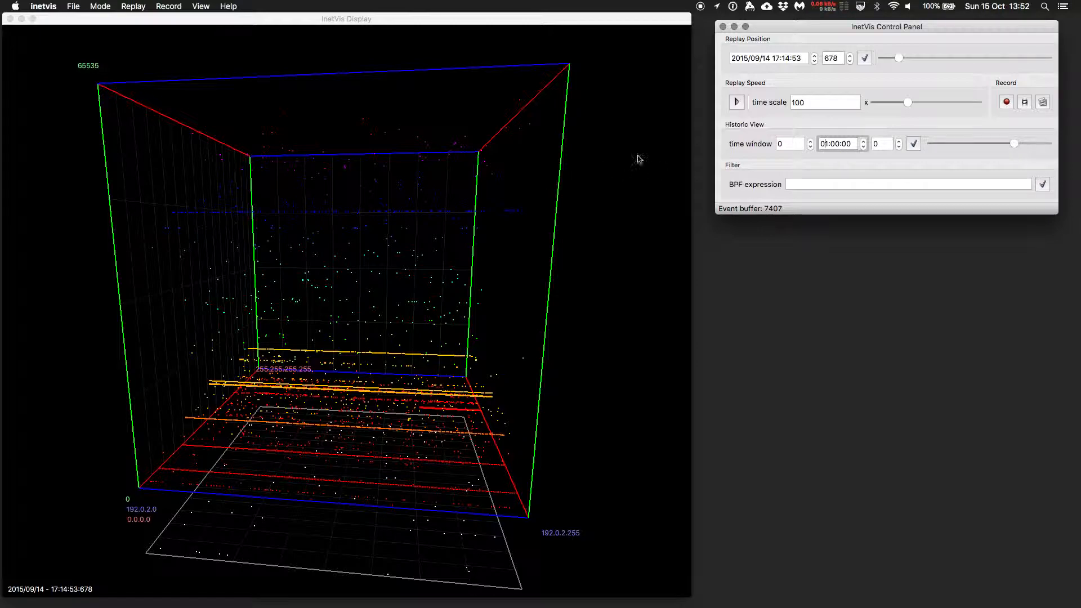
left_click_drag(1019, 145, 1028, 146)
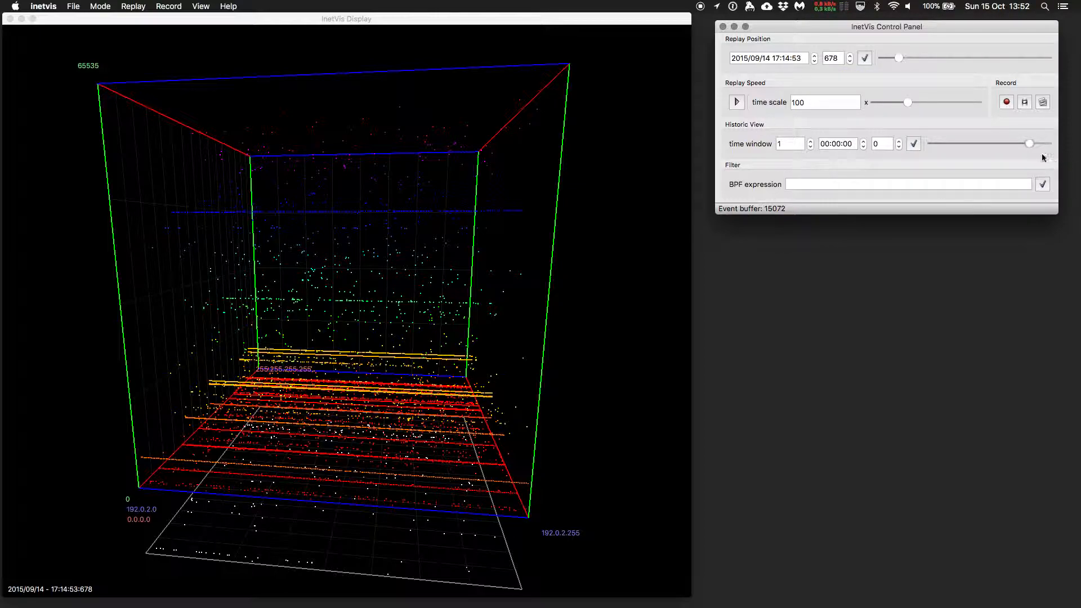
Resume the replay and raise the replay time scale to 1000
left_click_drag(382, 296, 365, 311)
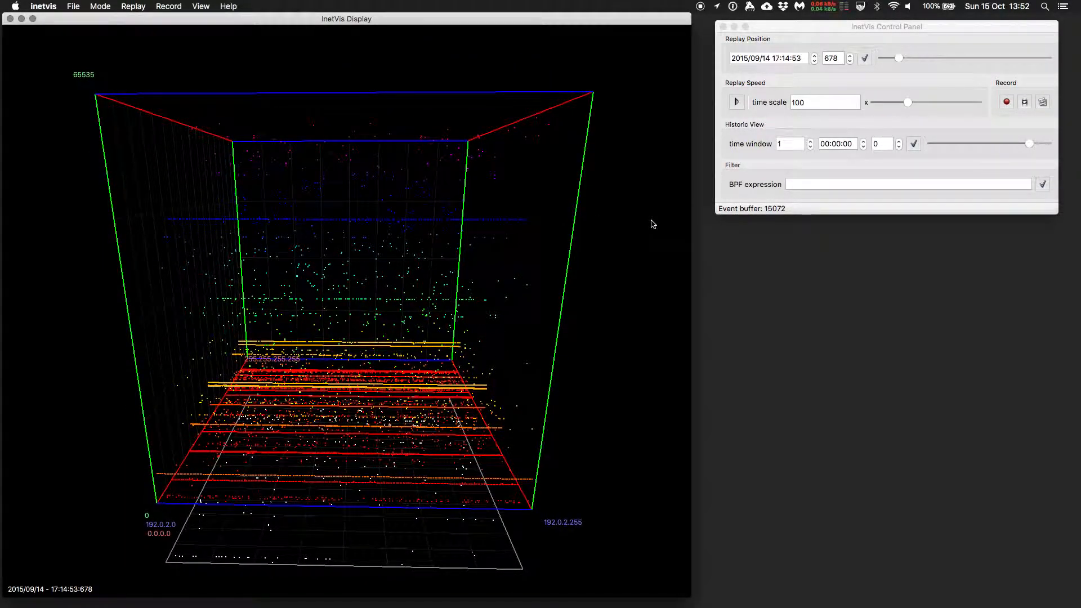
left_click(738, 102)
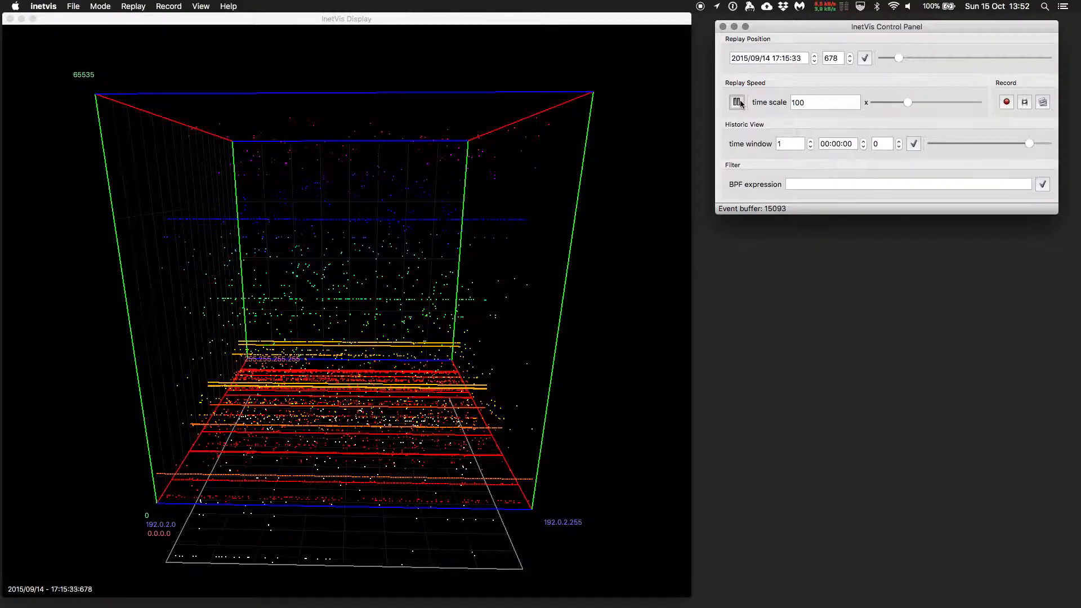
left_click_drag(561, 129, 613, 145)
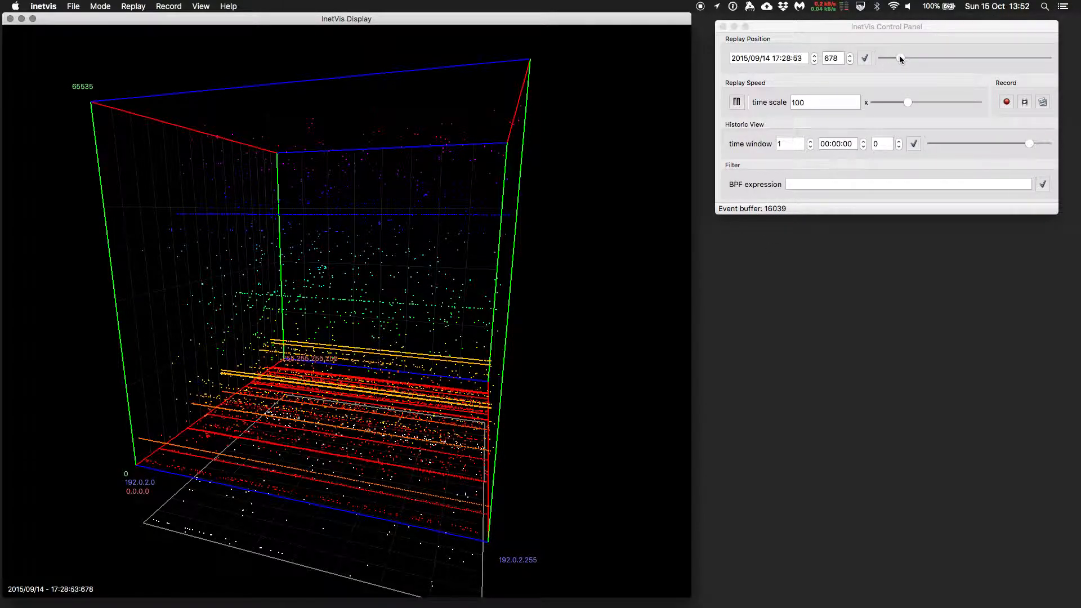
left_click(821, 108)
type("0")
key("Return")
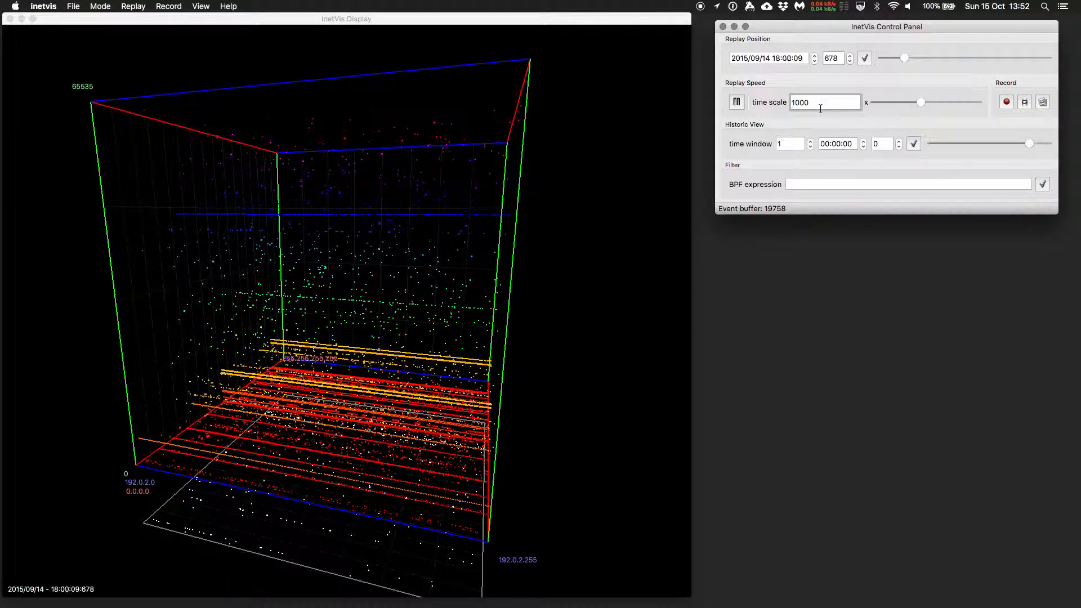
Pause the replay
left_click_drag(453, 251, 600, 268)
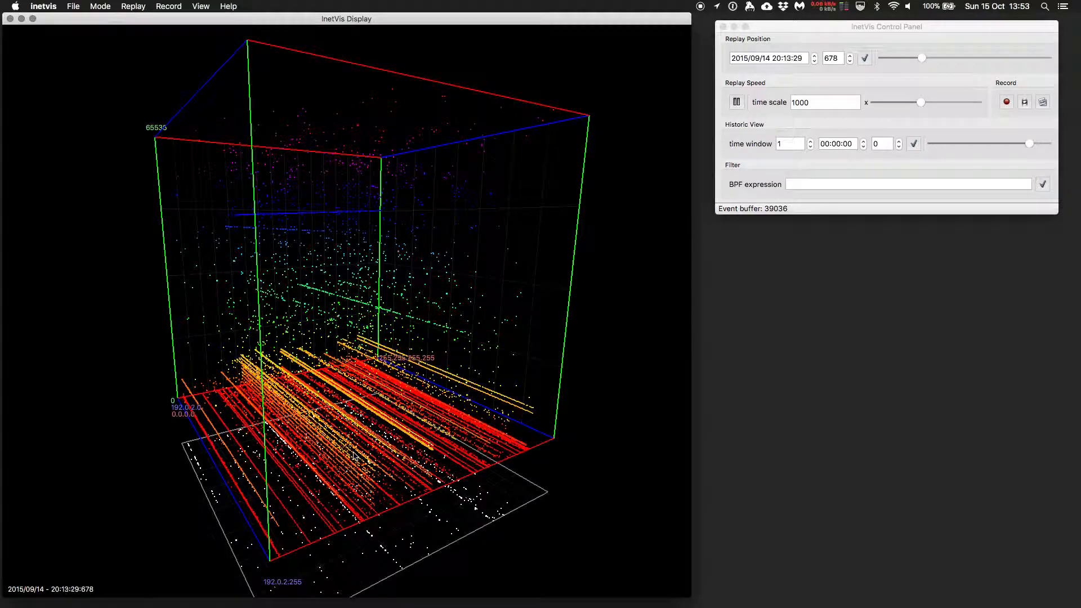
mouse_move(354, 503)
left_mouse_down()
mouse_move(262, 458)
mouse_move(425, 539)
mouse_move(357, 494)
left_mouse_up()
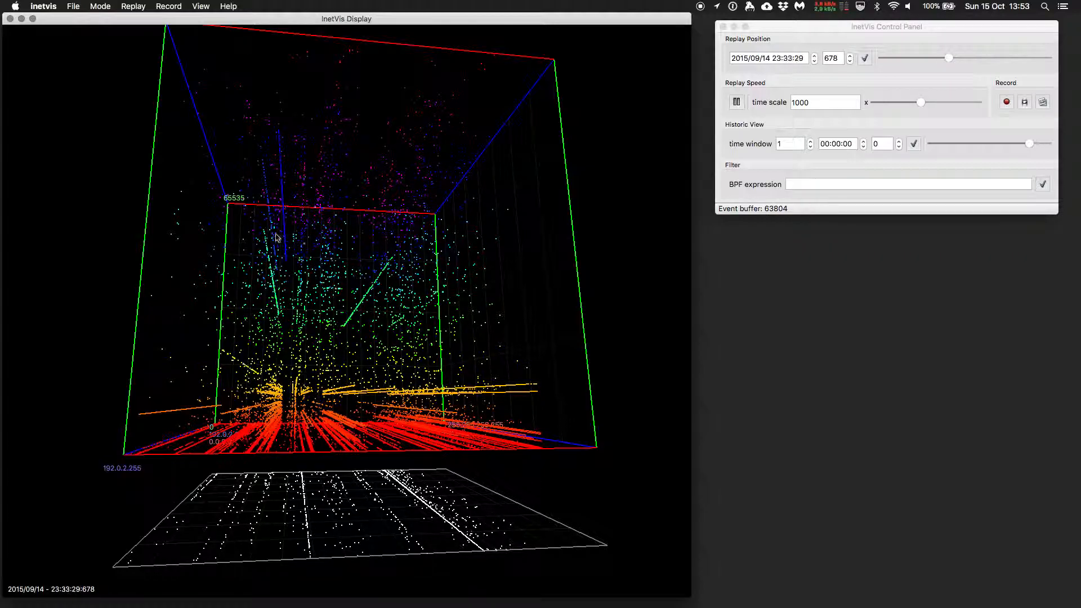
left_click_drag(273, 334, 66, 303)
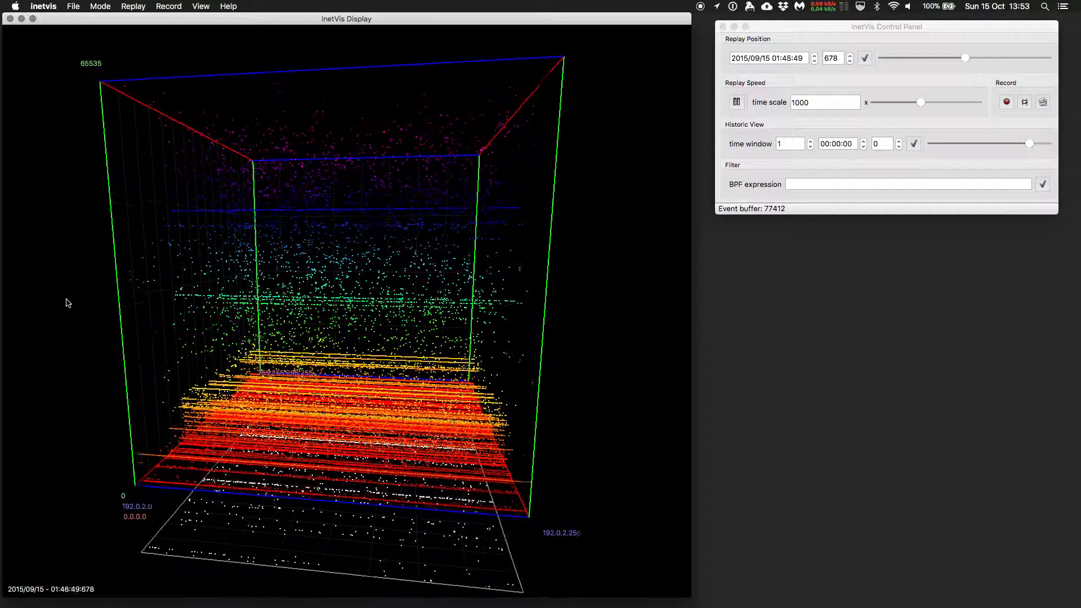
left_click(736, 104)
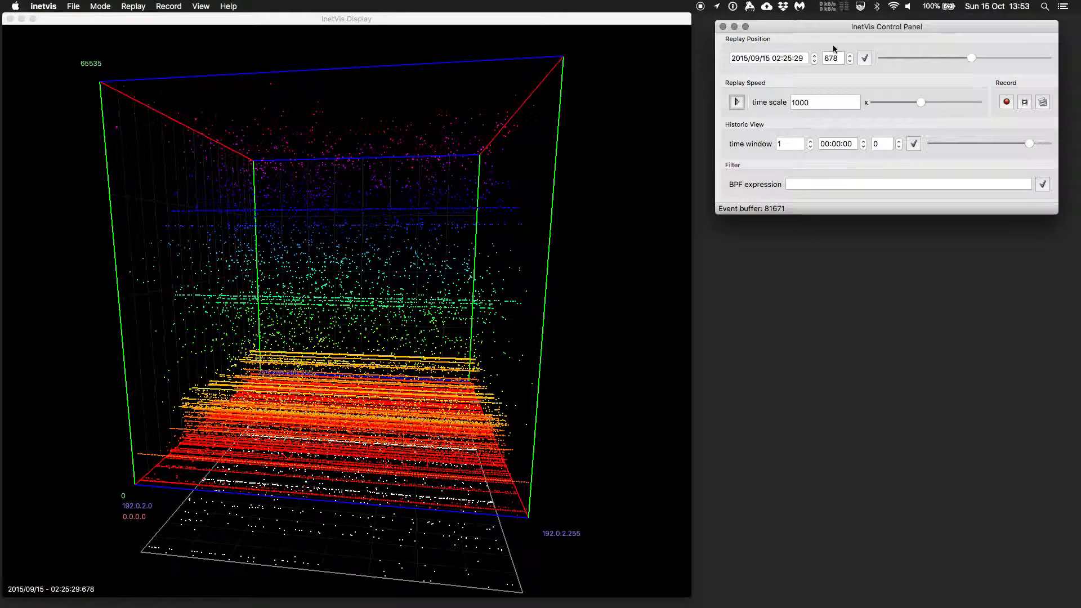
Shorten the historic time window to 01:00:00 with its slider and restore it to 1 day
mouse_move(1028, 144)
left_mouse_down()
mouse_move(997, 145)
mouse_move(1011, 148)
left_mouse_up()
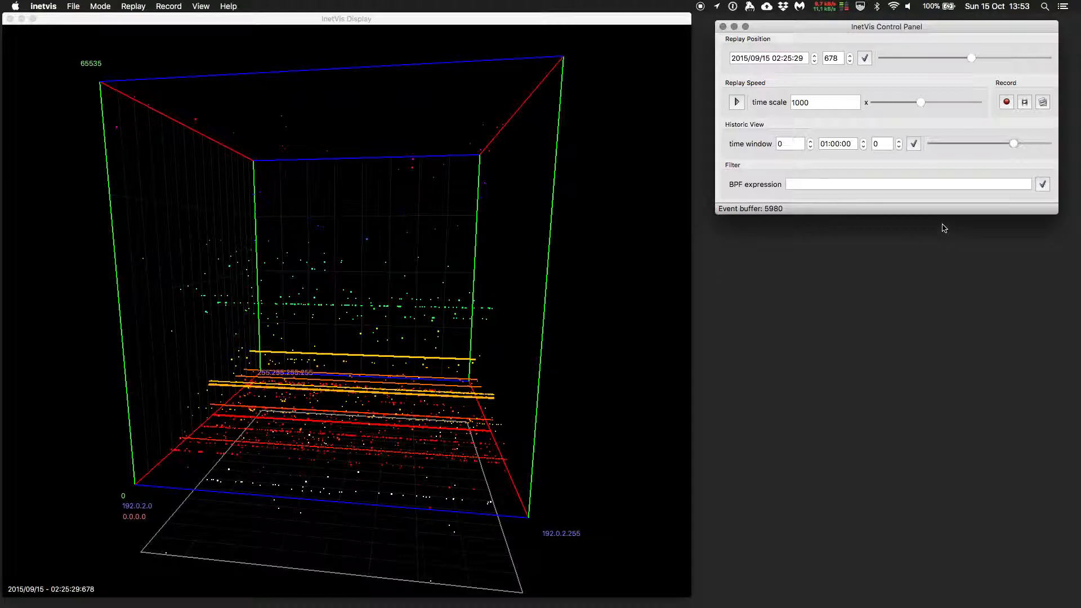
left_click_drag(1015, 144, 1025, 144)
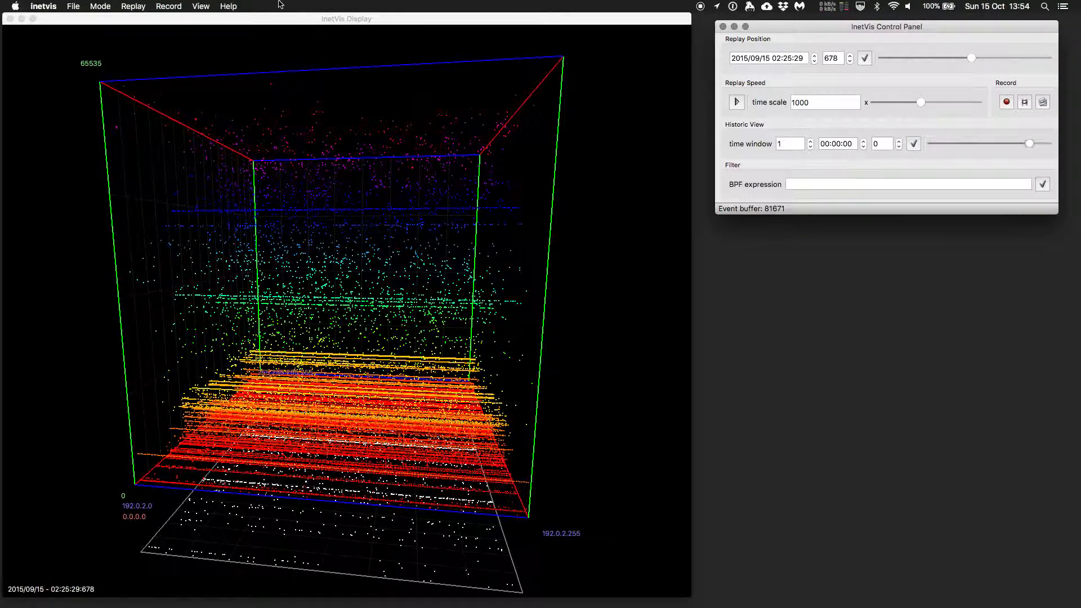
Open the Plotter Settings and set the port range upper limit to 1024, applying it to the plot
left_click(201, 7)
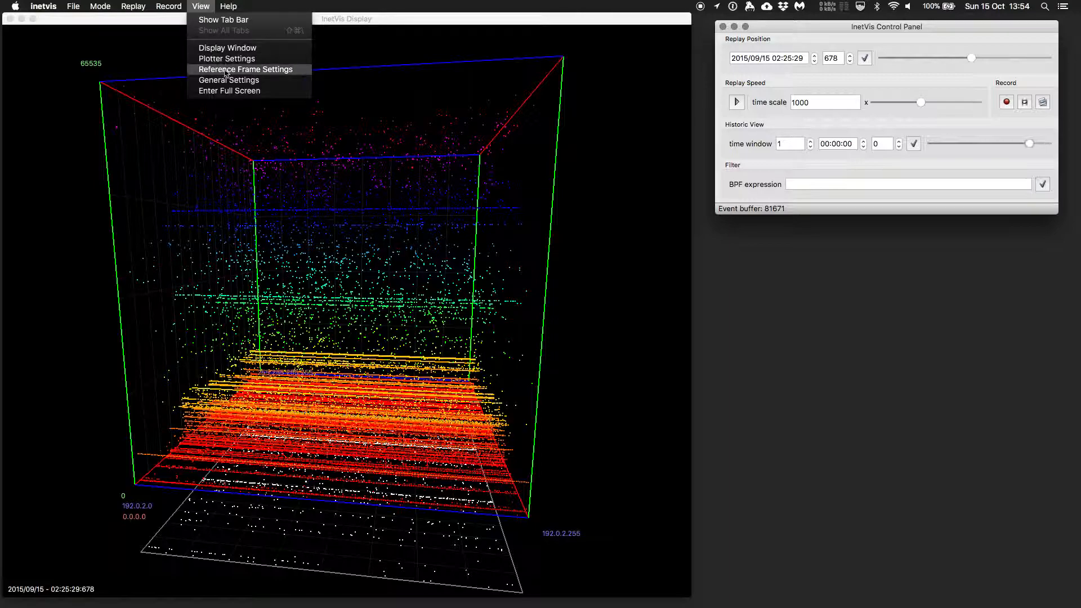
left_click(243, 59)
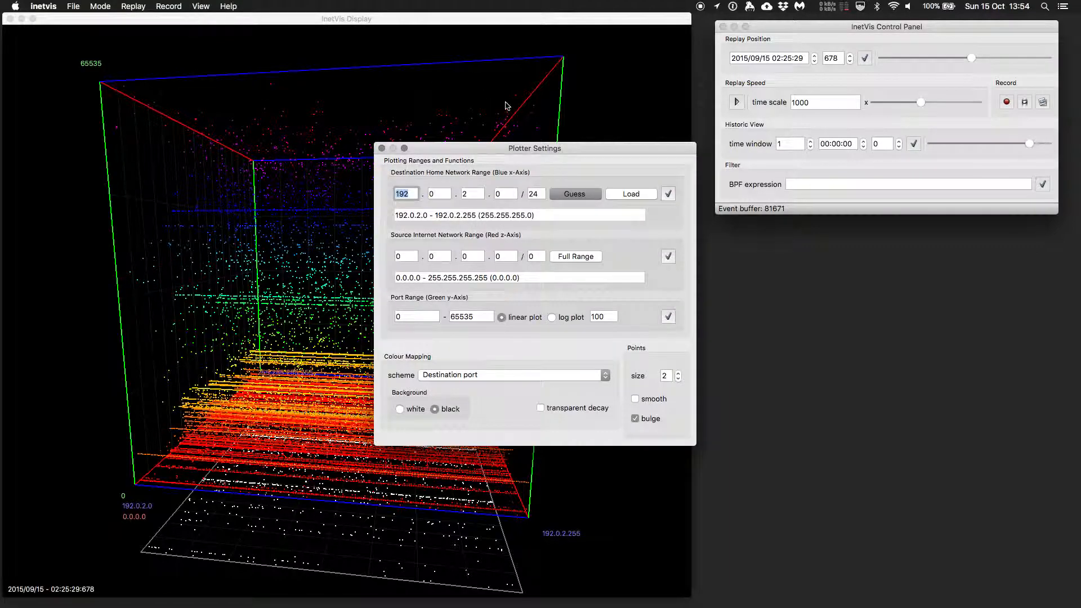
left_click_drag(531, 144, 901, 243)
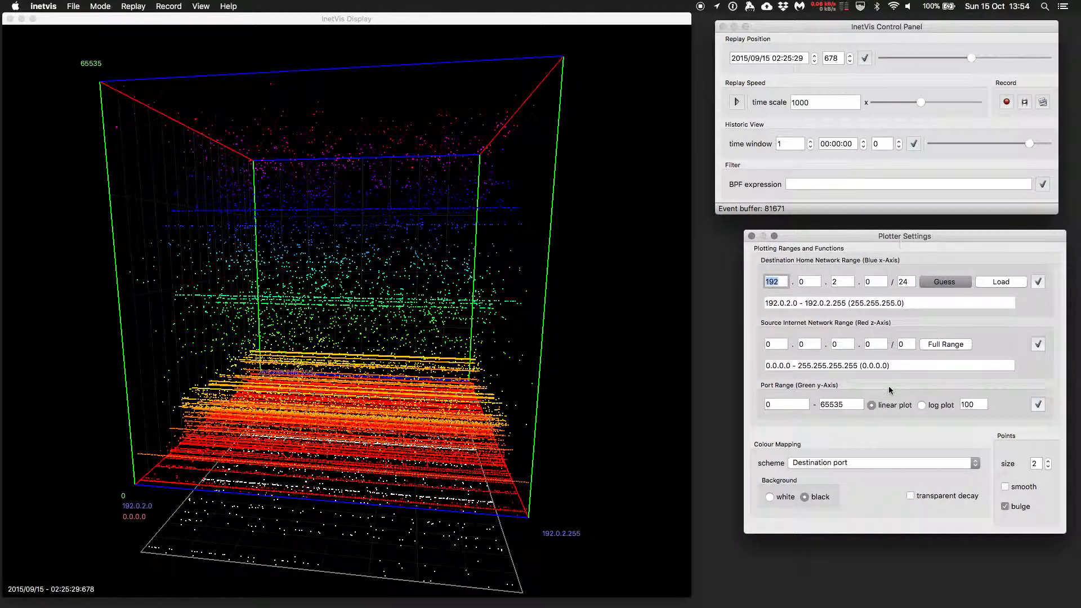
double_click(824, 405)
type("102")
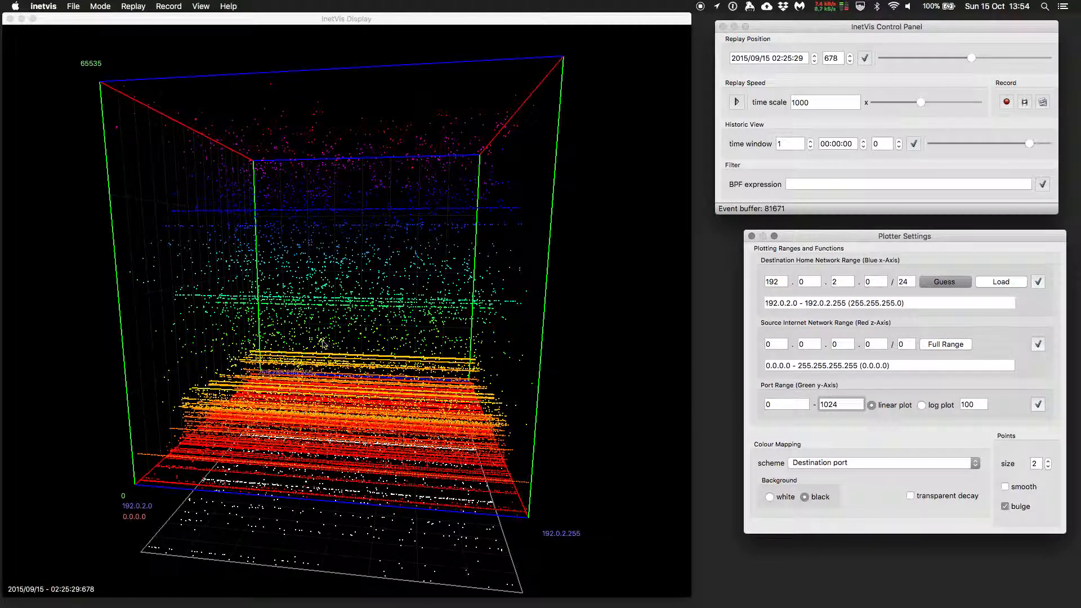
type("4")
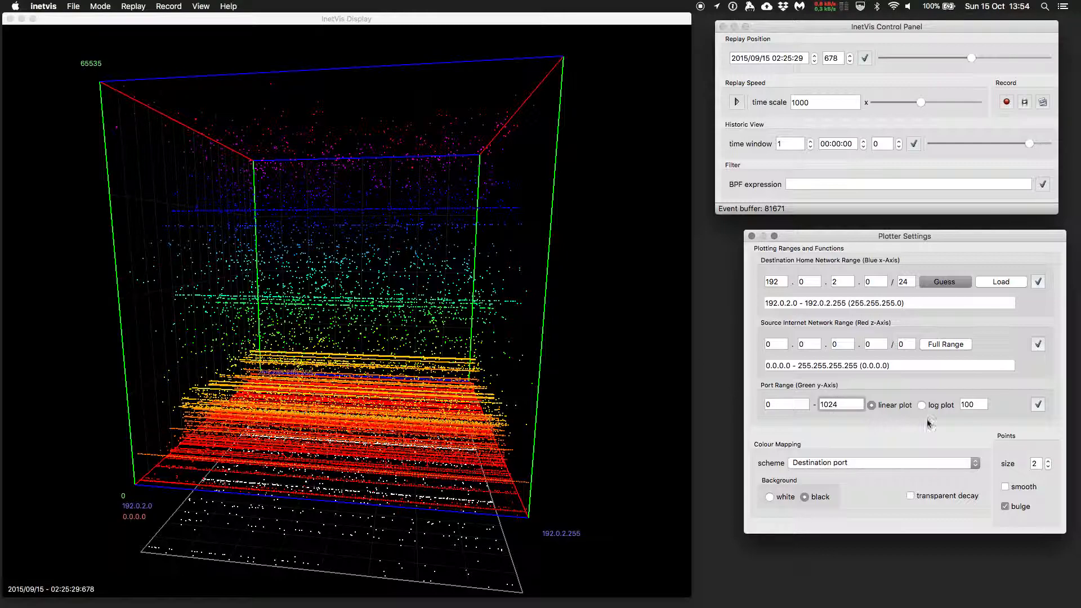
left_click(1039, 405)
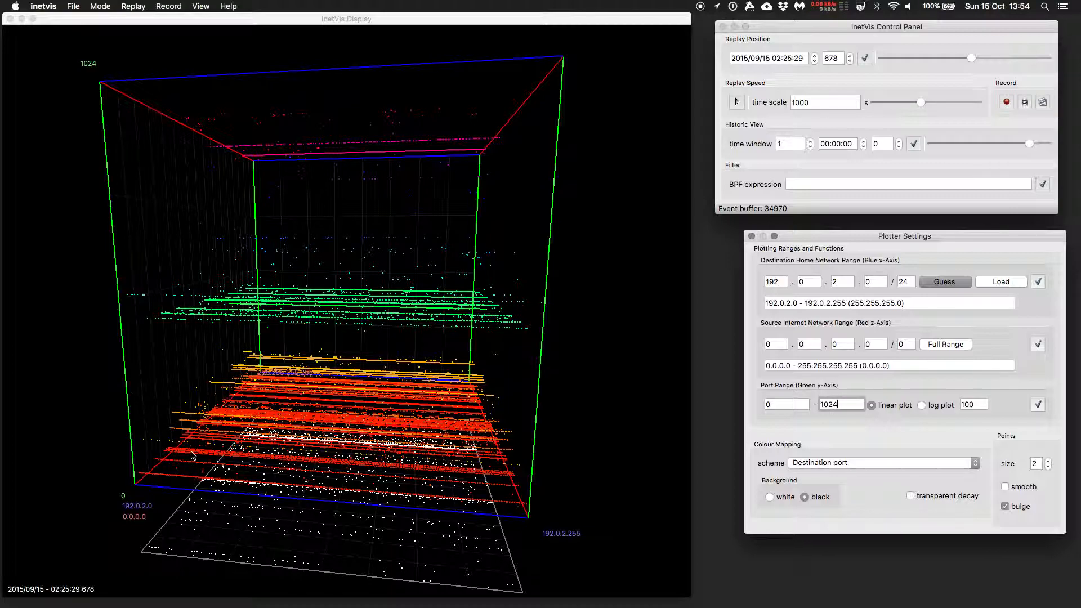
Set the port range upper limit to 100, apply it, and resume the replay
left_click_drag(272, 361, 255, 459)
double_click(856, 405)
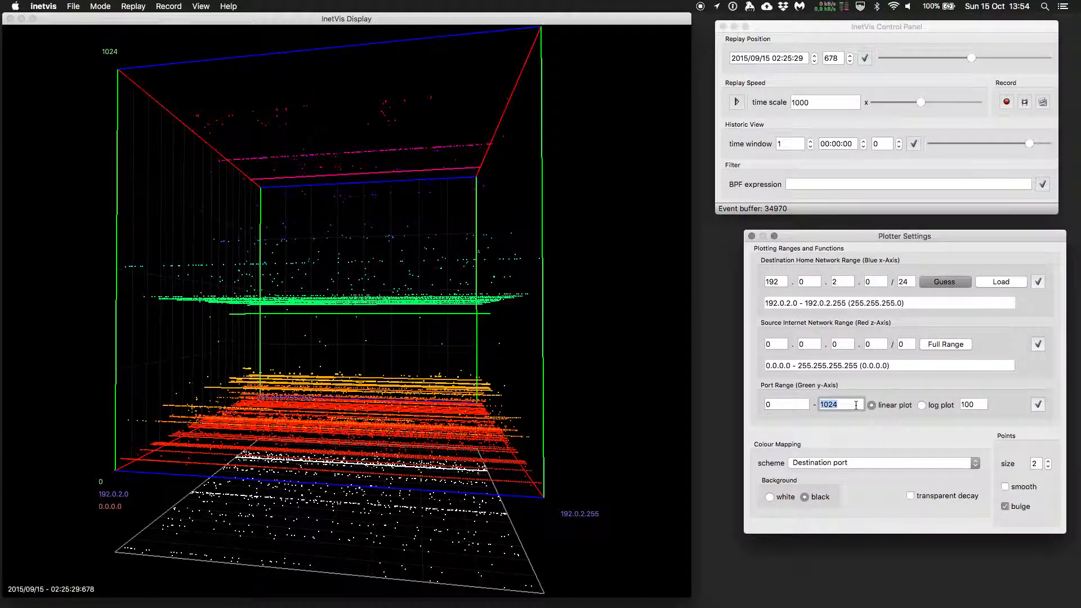
type("100")
left_click(1039, 405)
left_click_drag(412, 316, 363, 374)
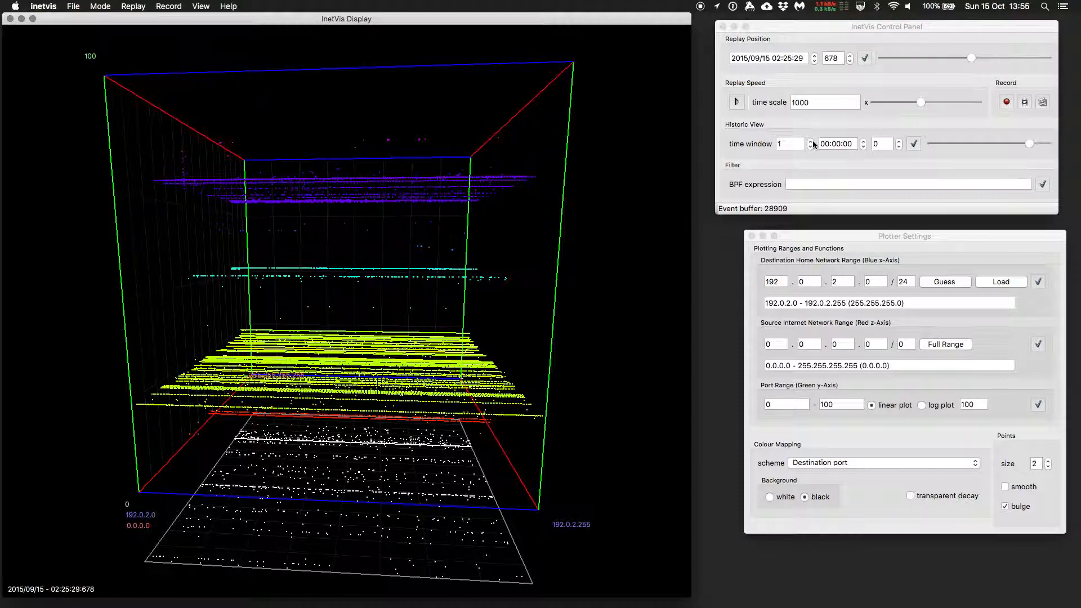
left_click(737, 102)
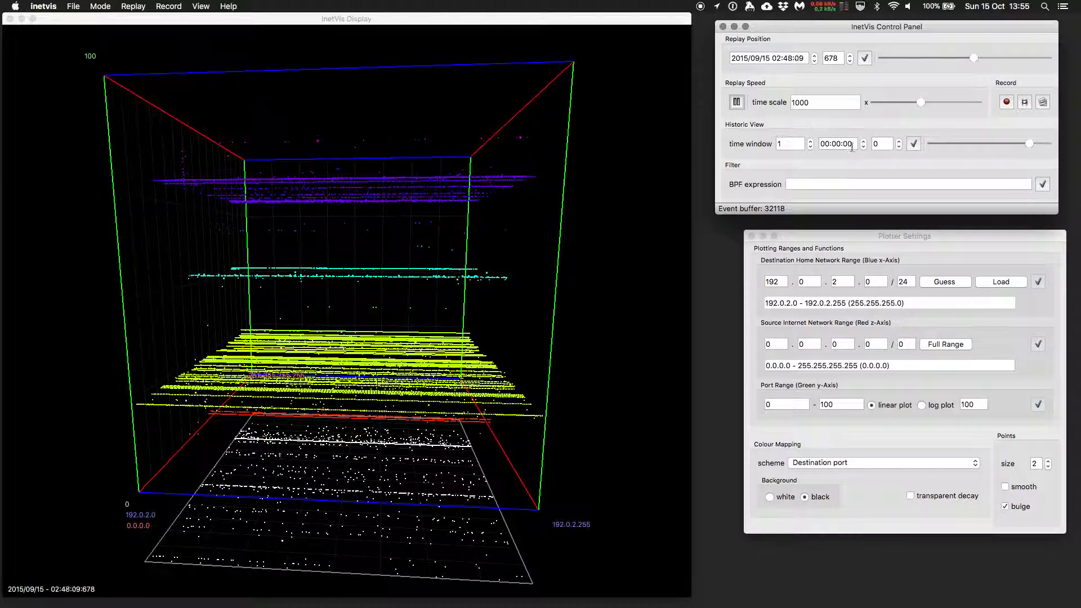
Restore the port range upper limit to 65535, apply it, and close the Plotter Settings
left_click_drag(355, 247, 321, 241)
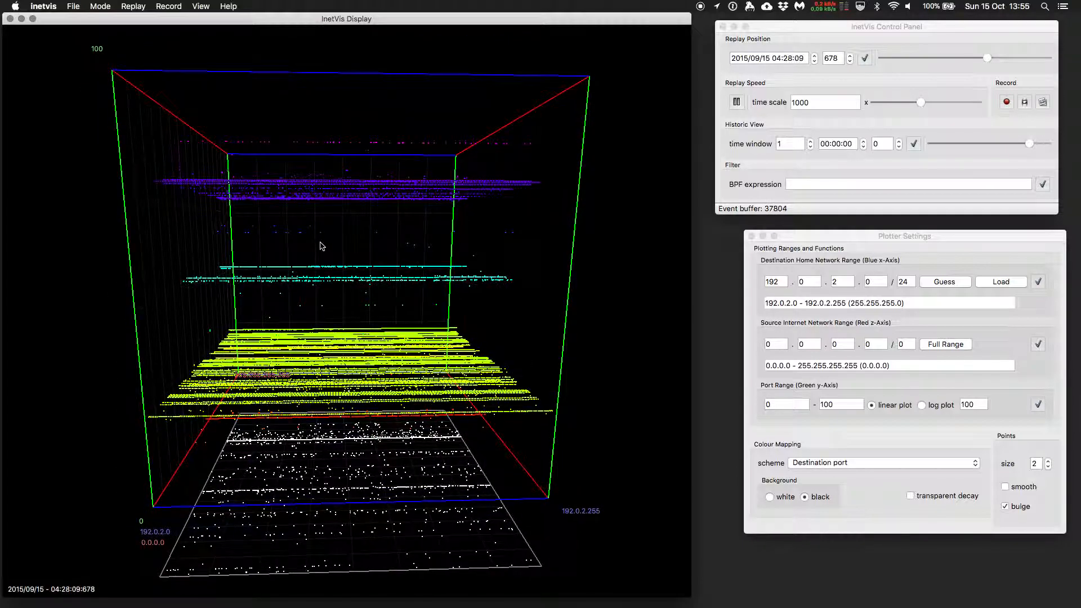
left_click_drag(318, 282, 640, 370)
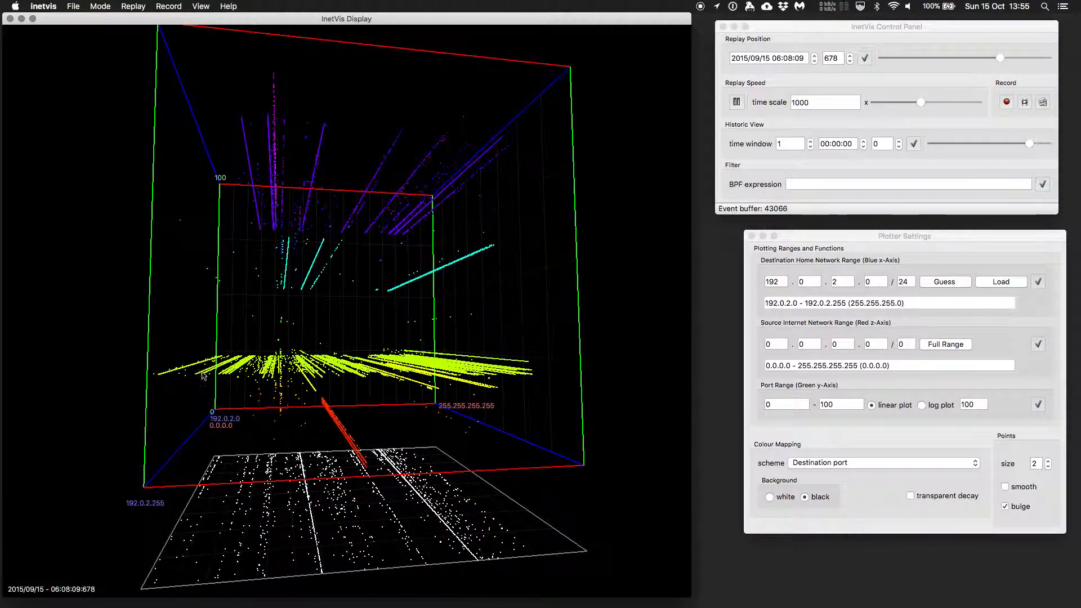
left_click_drag(78, 336, 149, 383)
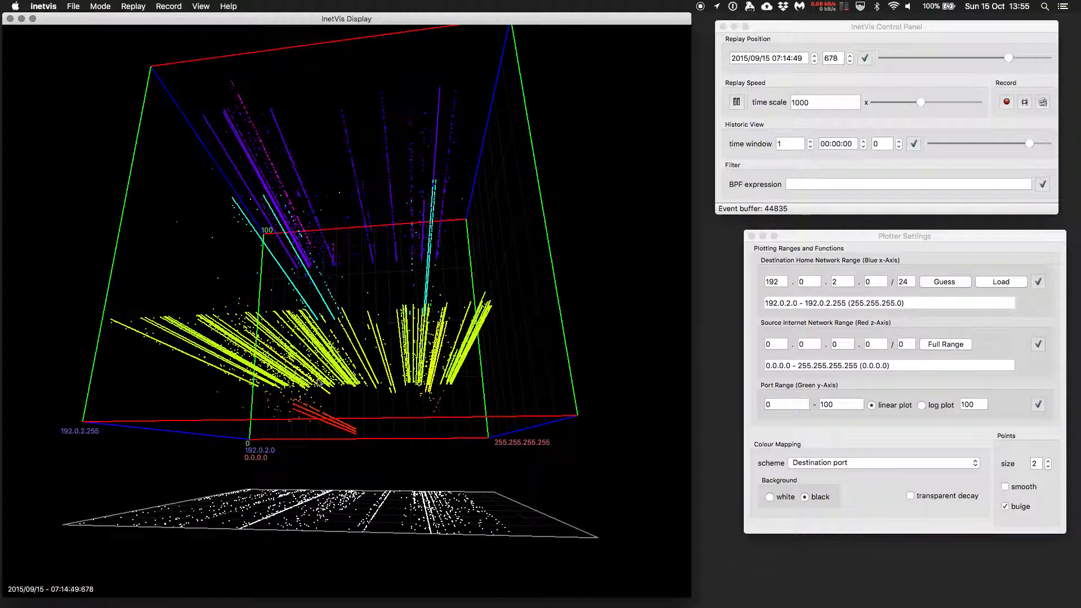
left_click_drag(300, 413, 545, 171)
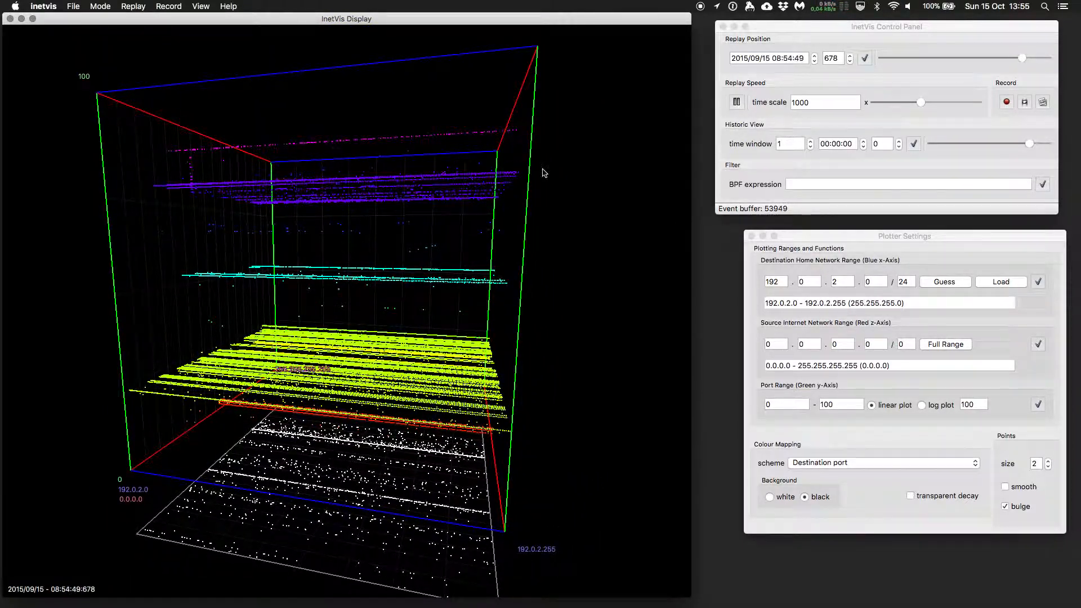
double_click(852, 405)
type("65535")
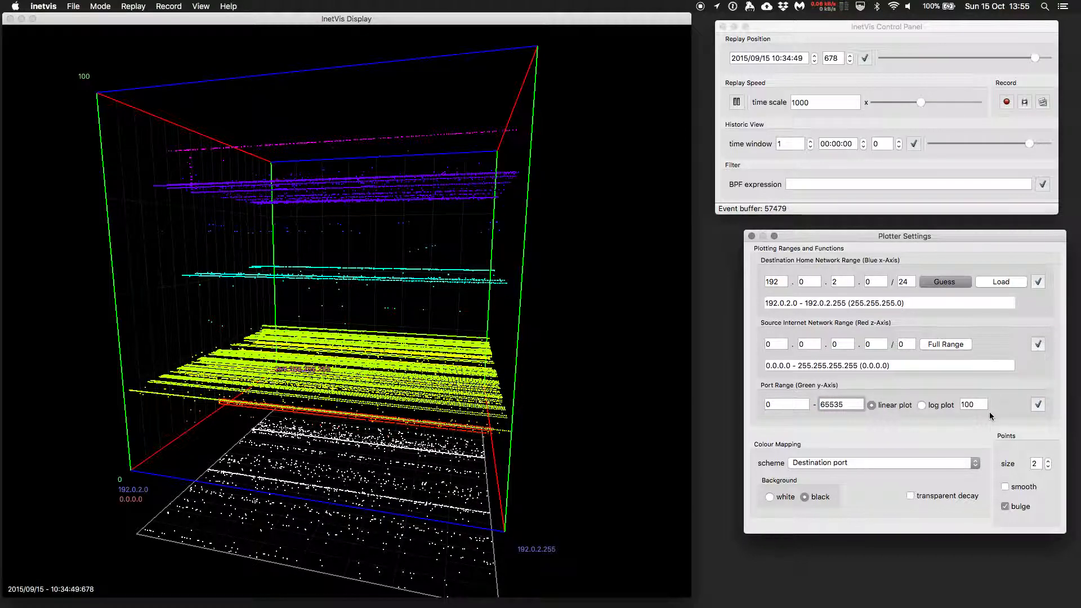
left_click(1038, 405)
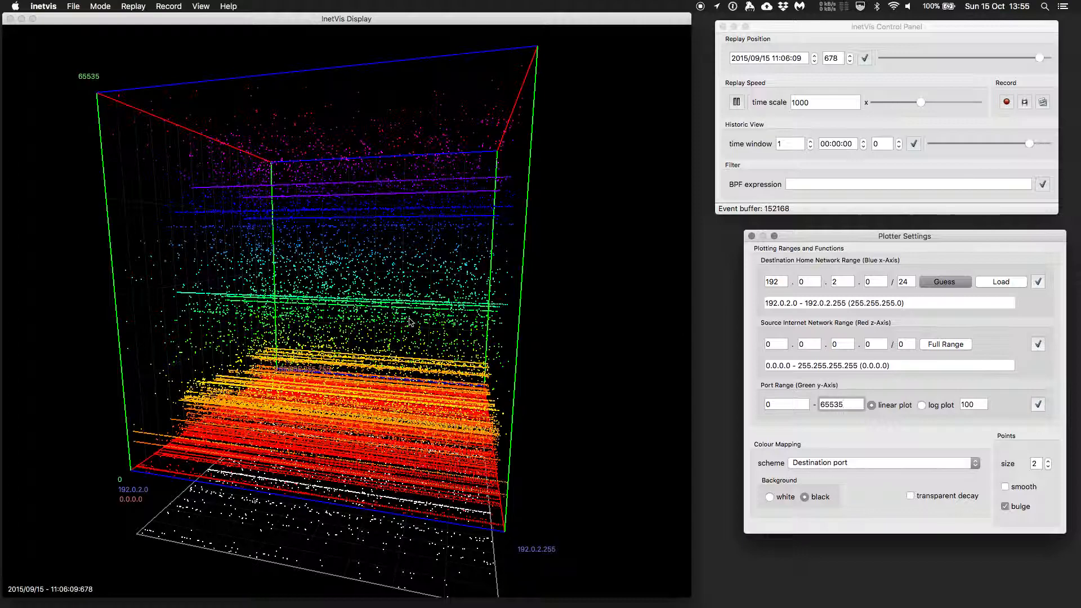
left_click(752, 237)
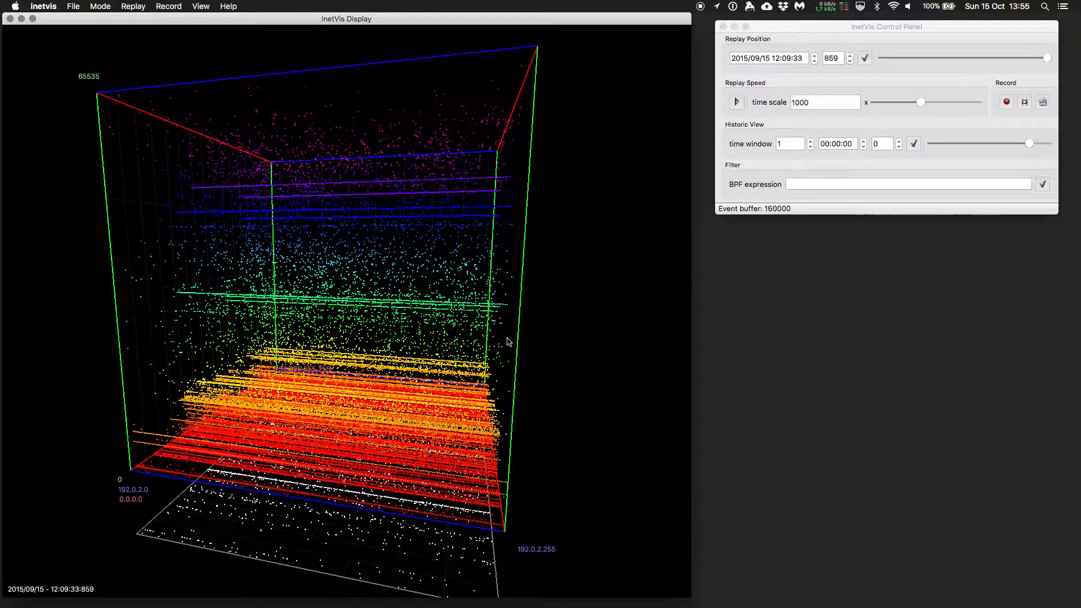
Orbit around the full port range 3D plot to examine the accumulated traffic
left_click_drag(541, 292, 571, 311)
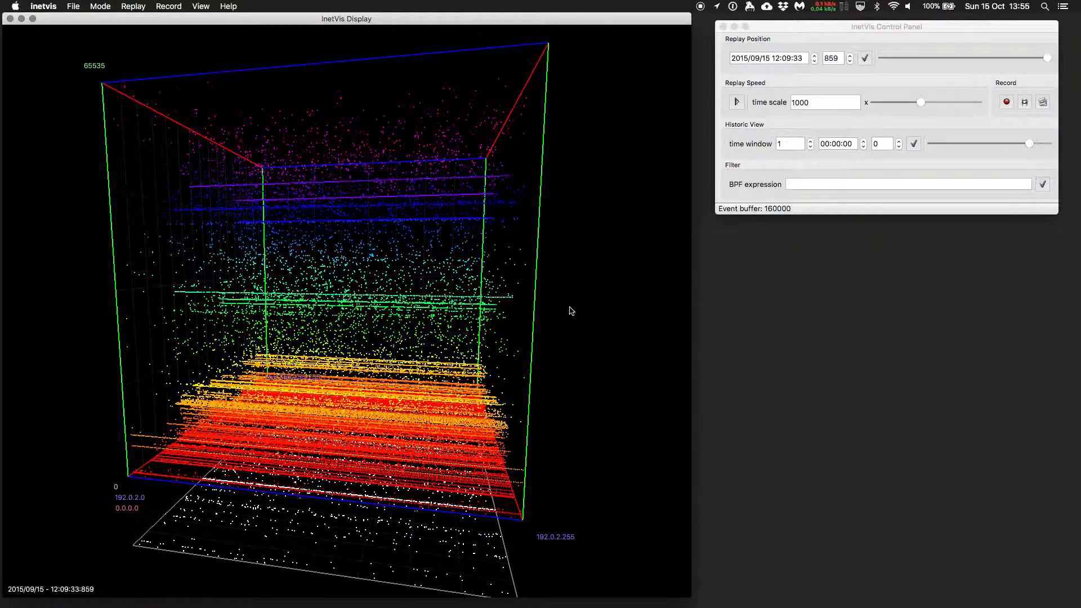
key("f")
key("f")
left_click_drag(568, 327, 684, 268)
left_click(879, 27)
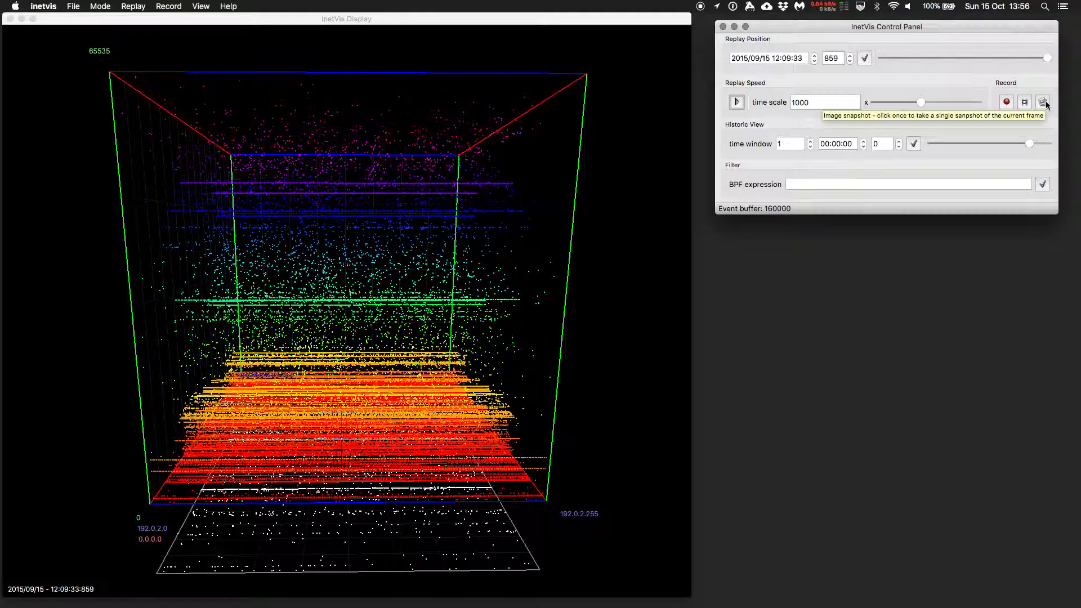
left_click_drag(545, 207, 336, 225)
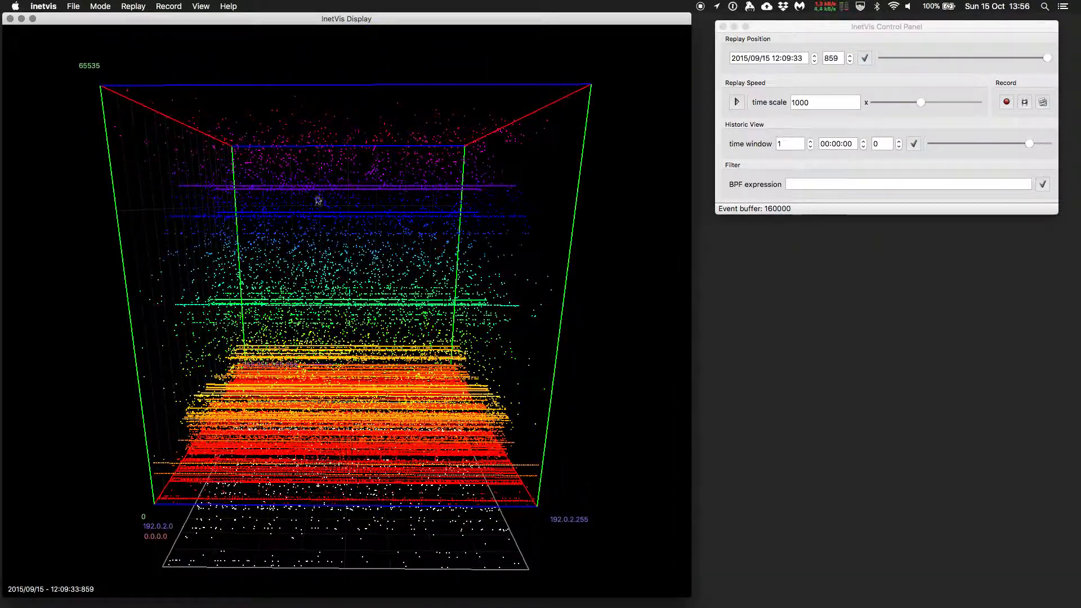
left_click(201, 6)
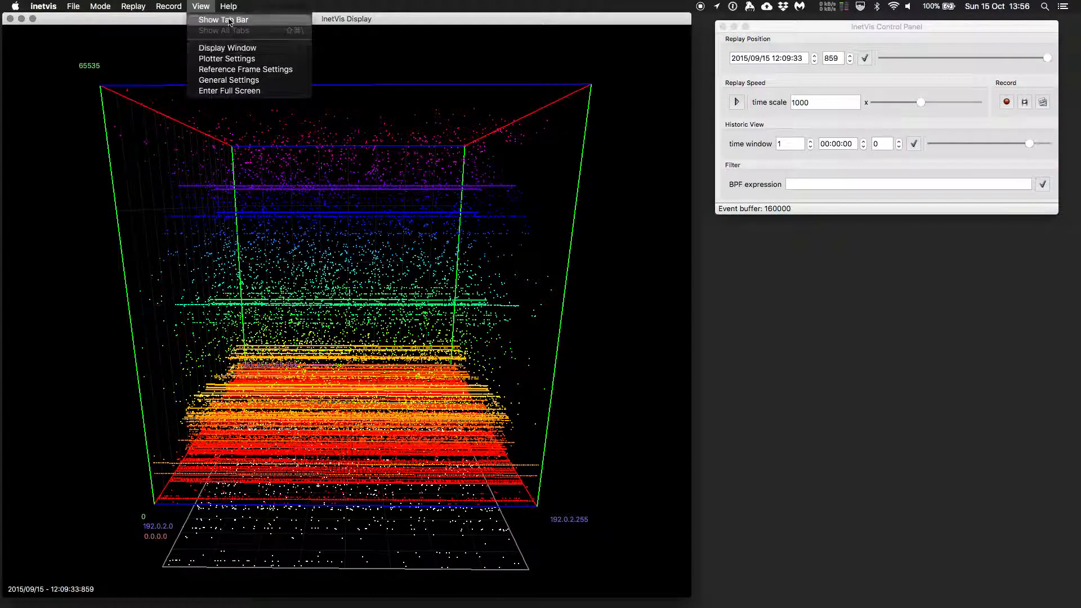
left_click(202, 7)
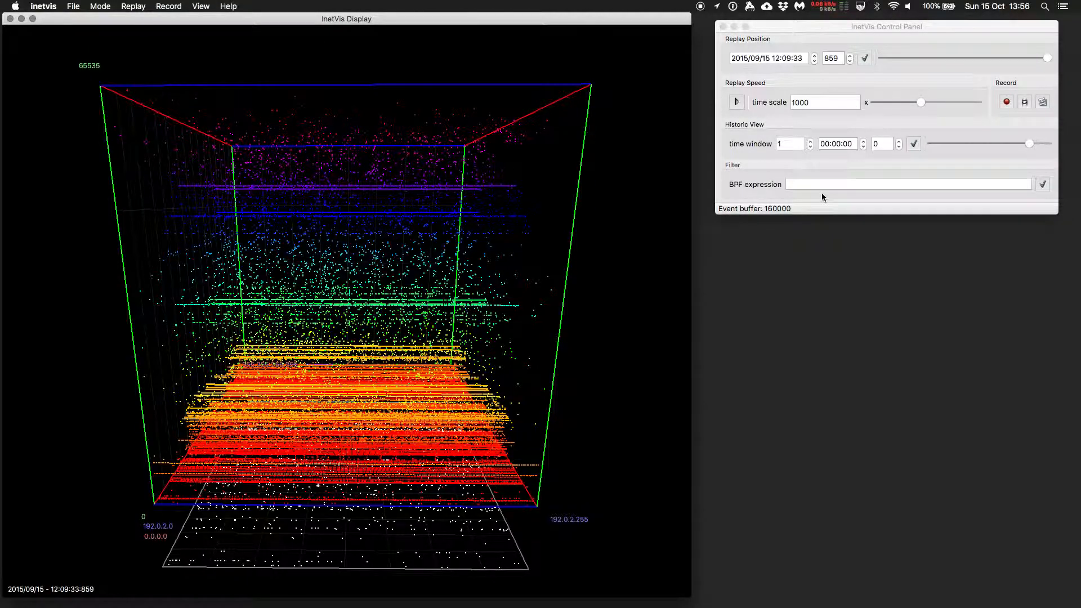
Rewind the replay position slider to near the start of the capture
mouse_move(832, 32)
left_mouse_down()
mouse_move(827, 48)
mouse_move(826, 39)
left_mouse_up()
left_click(423, 294)
left_click_drag(423, 296, 475, 276)
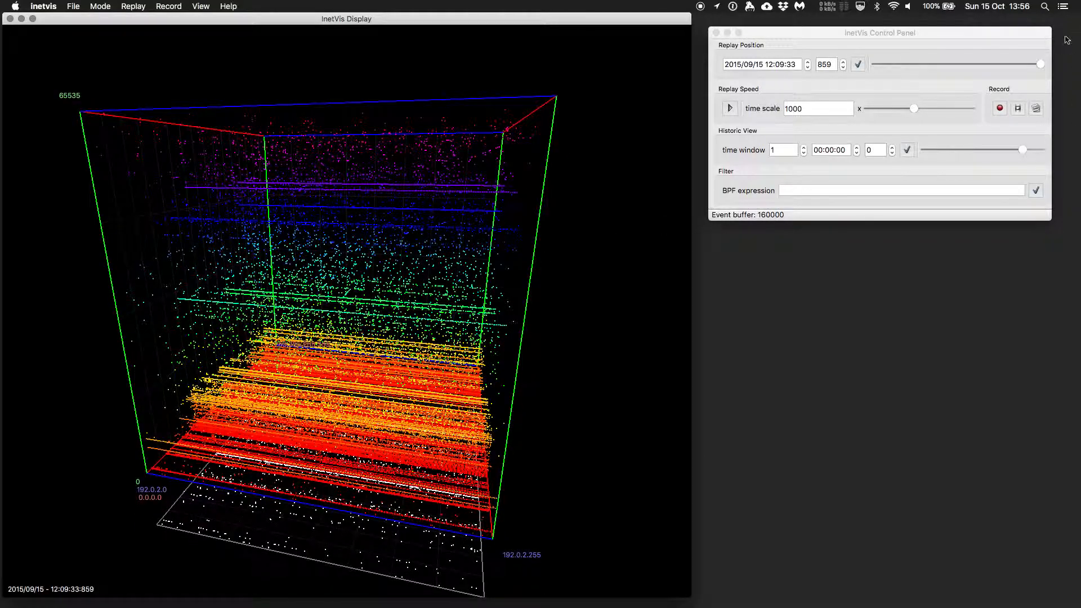
left_click_drag(1041, 66, 910, 66)
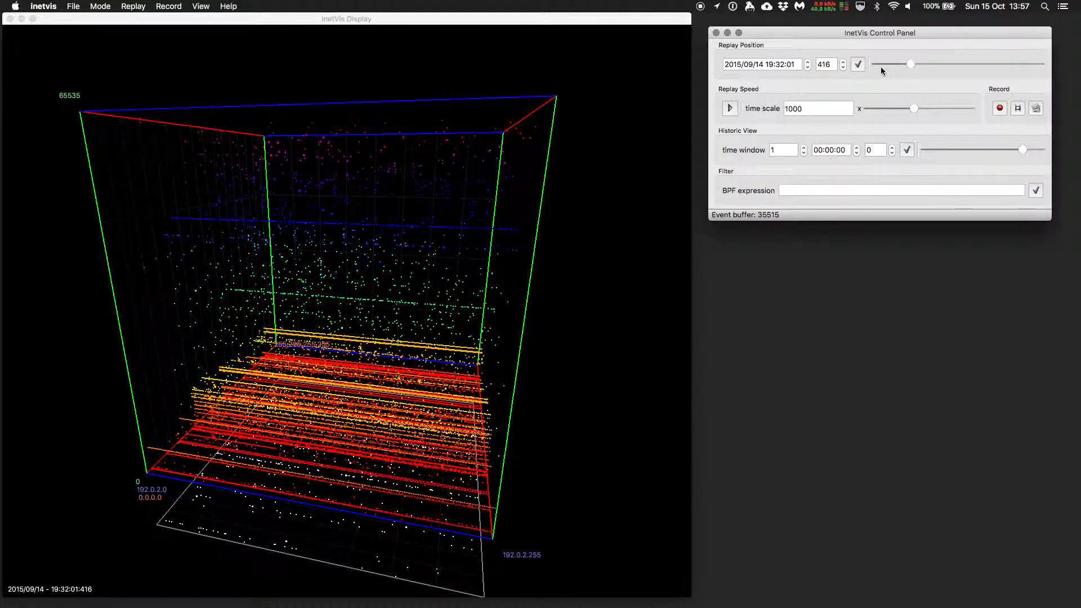
left_click_drag(911, 66, 870, 66)
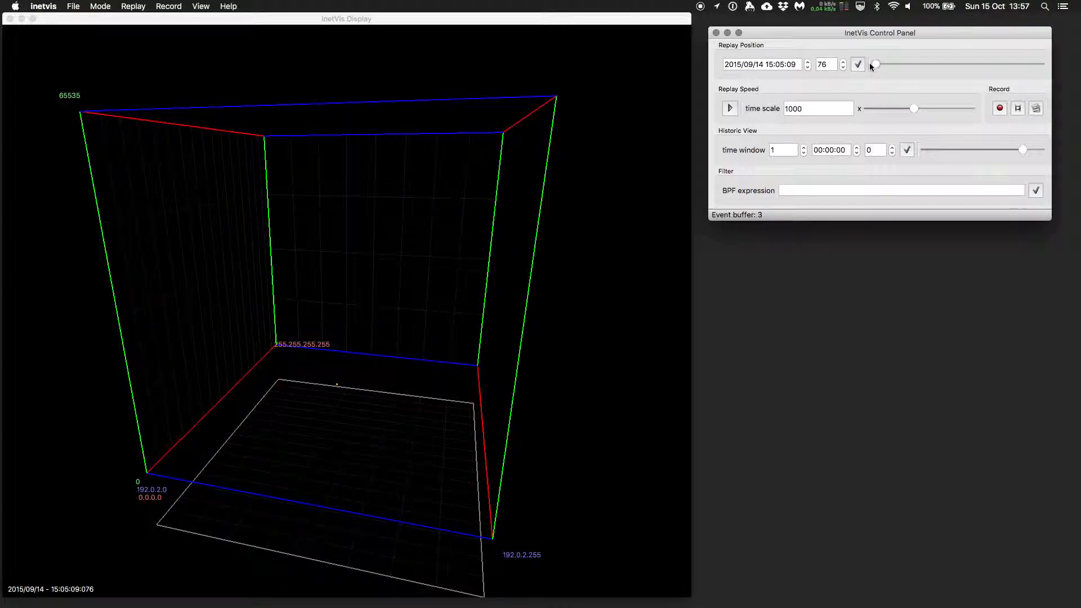